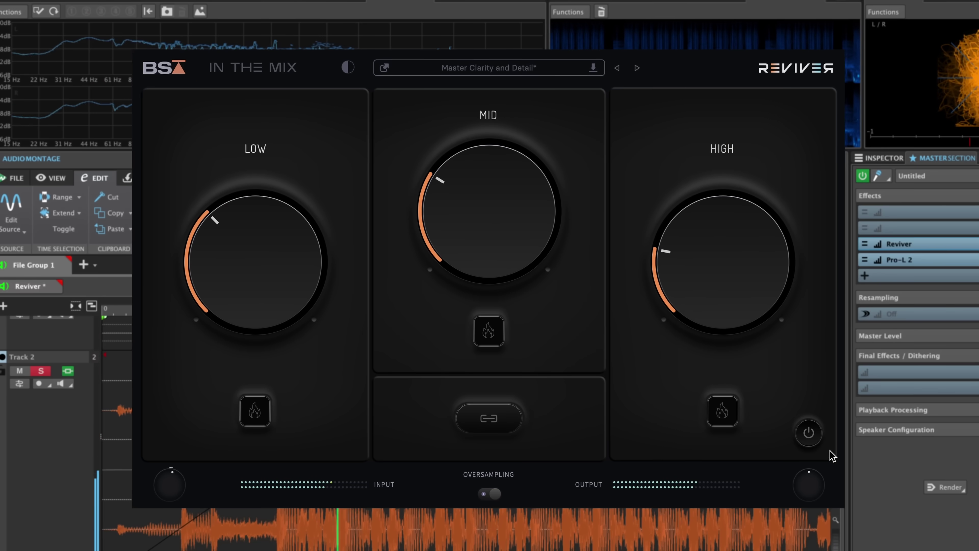
# Switch Reviver on, raise High to 50% and turn on harmonics for Mid, High and Low
pyautogui.click(808, 433)
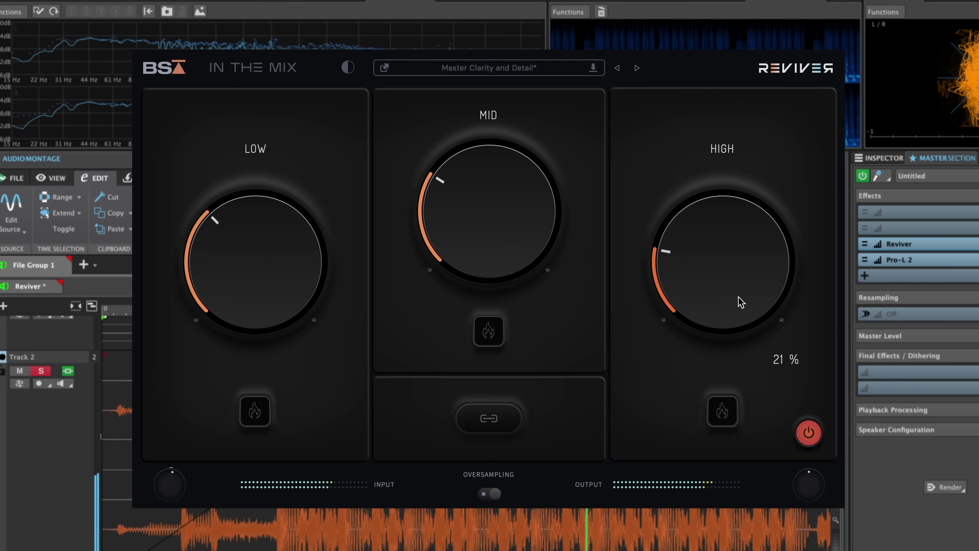
pyautogui.moveTo(739, 304); pyautogui.dragTo(734, 276)
pyautogui.click(490, 337)
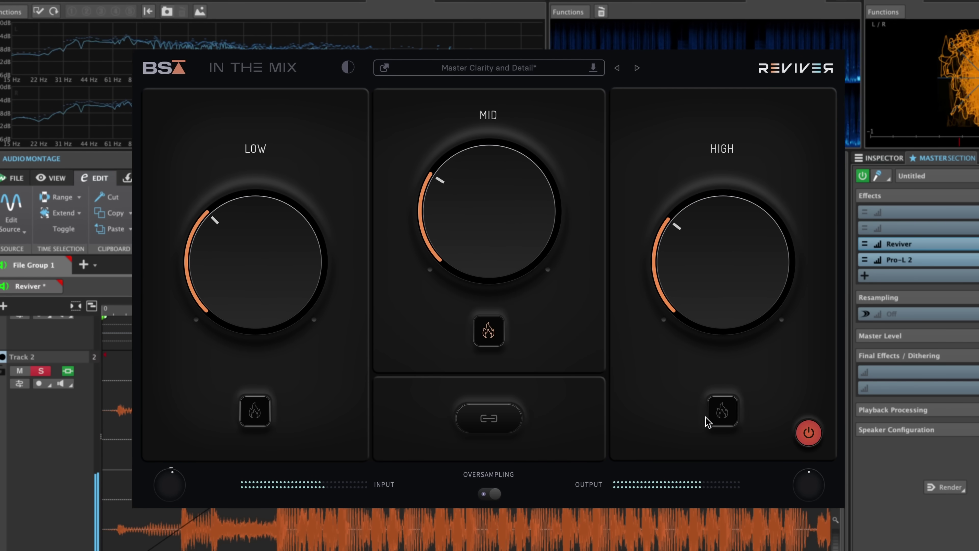
pyautogui.click(722, 409)
pyautogui.click(255, 412)
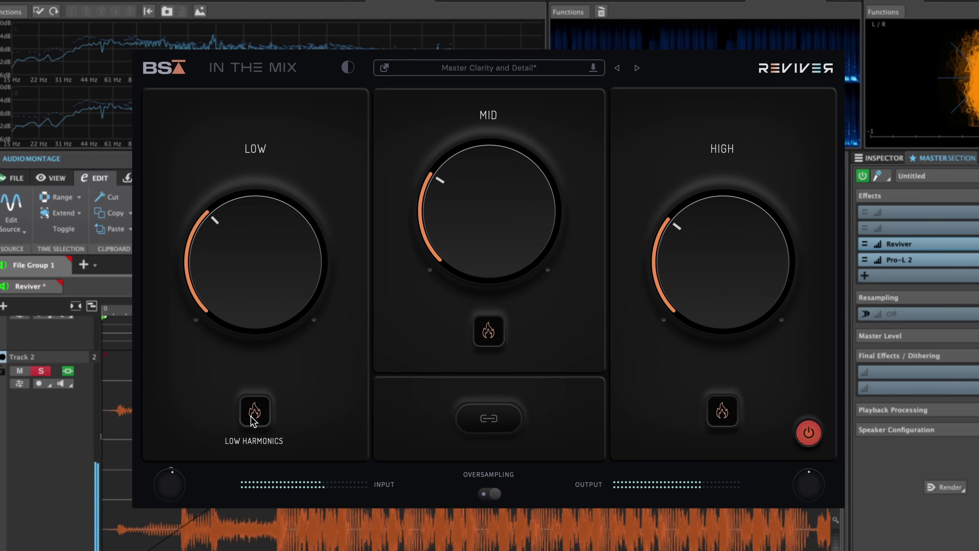
# Raise the linked bands together, then unlink and set Low to 24% and Mid to about 42%
pyautogui.click(488, 419)
pyautogui.moveTo(509, 253)
pyautogui.mouseDown()
pyautogui.moveTo(512, 219)
pyautogui.moveTo(506, 257)
pyautogui.mouseUp()
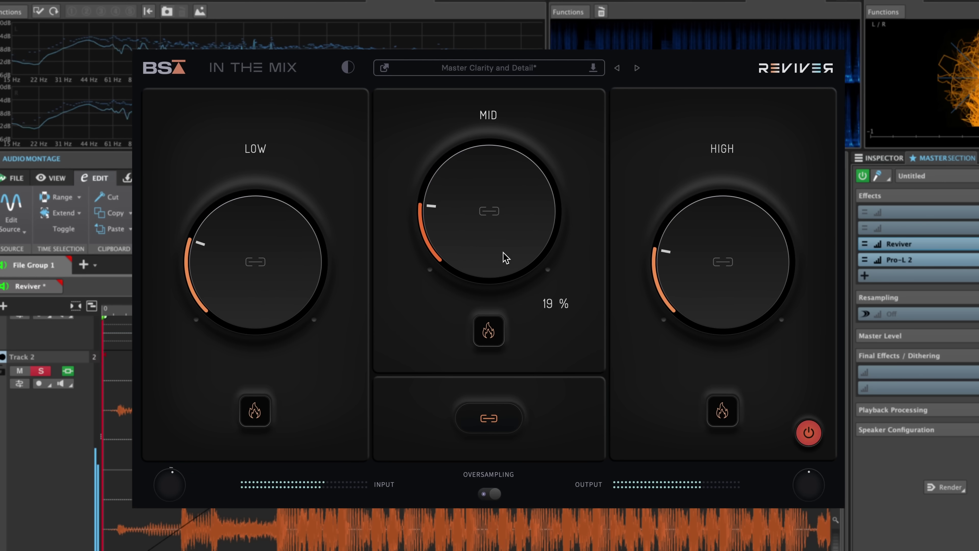
pyautogui.click(489, 418)
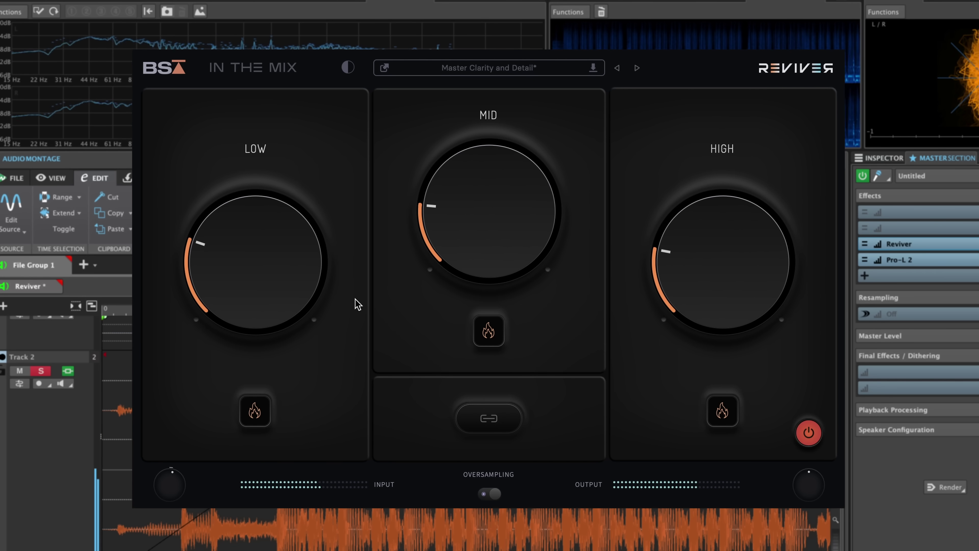
pyautogui.moveTo(314, 283); pyautogui.dragTo(356, 320)
pyautogui.moveTo(509, 241); pyautogui.dragTo(620, 254)
pyautogui.moveTo(713, 284); pyautogui.dragTo(854, 231)
# Relink the bands, lower them until Mid reads 28%, and turn oversampling on
pyautogui.click(497, 413)
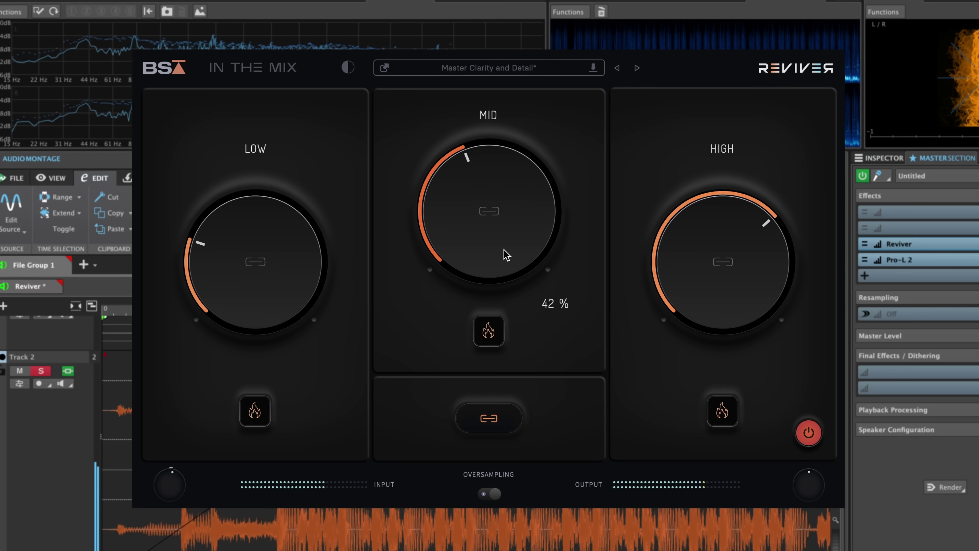
pyautogui.moveTo(507, 253); pyautogui.dragTo(503, 276)
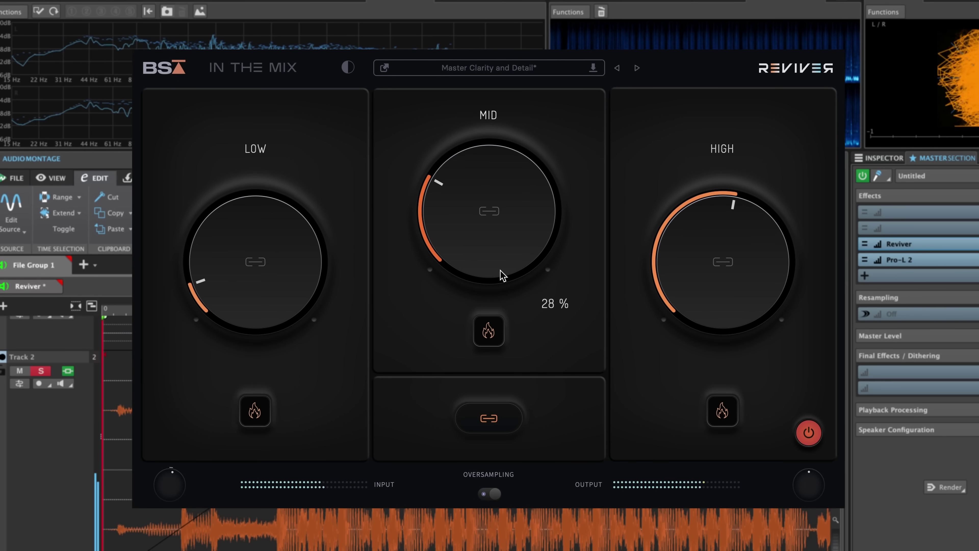
pyautogui.click(490, 494)
pyautogui.moveTo(171, 487)
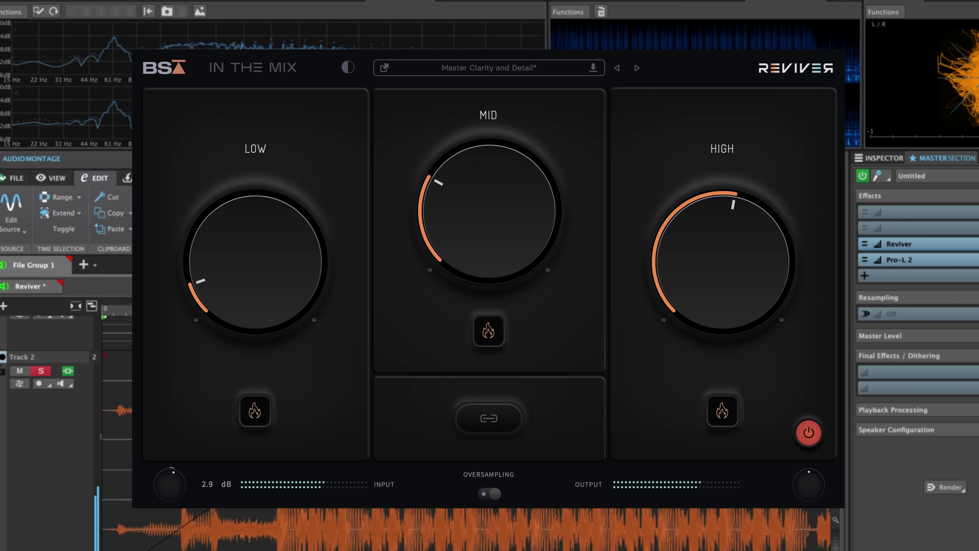
# Switch Reviver to the light theme, then back to the dark theme
pyautogui.click(349, 68)
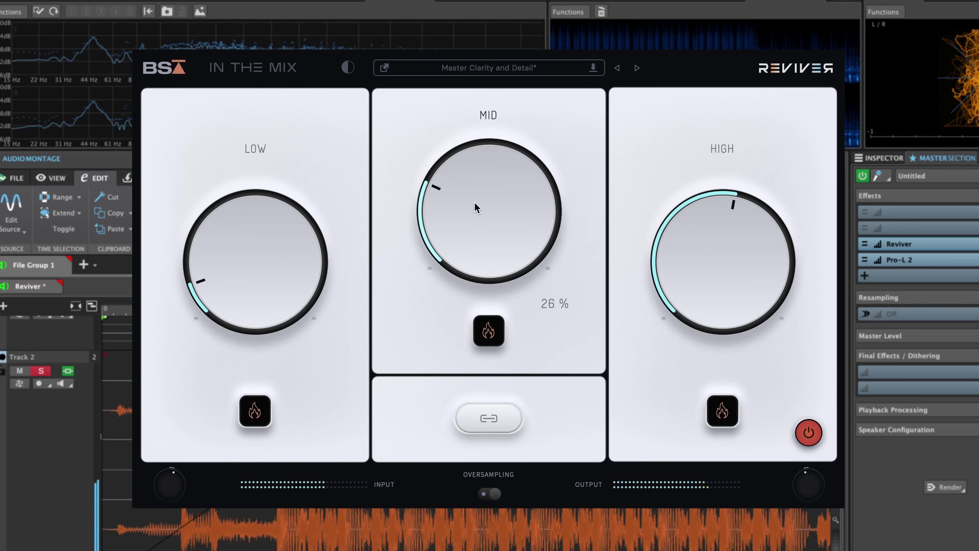
pyautogui.click(349, 68)
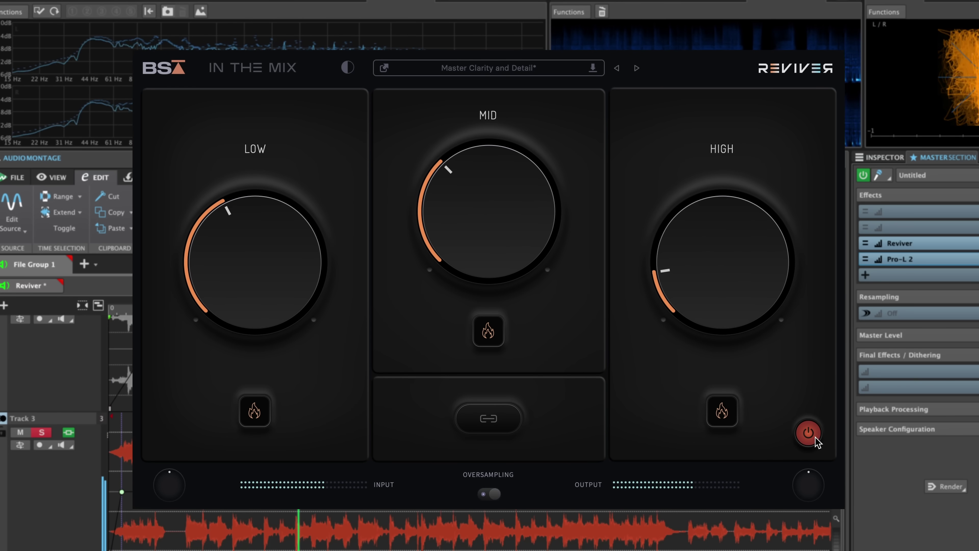
pyautogui.click(815, 437)
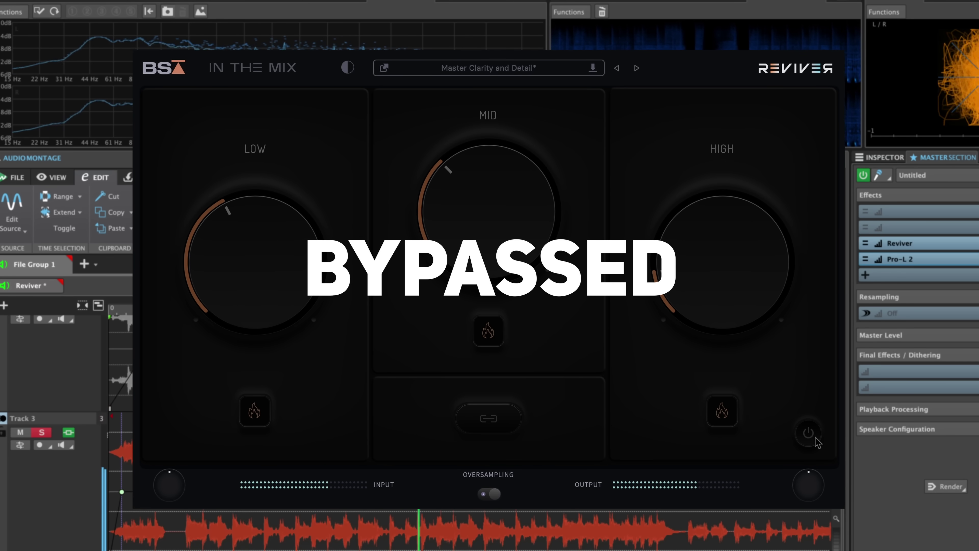
pyautogui.click(815, 437)
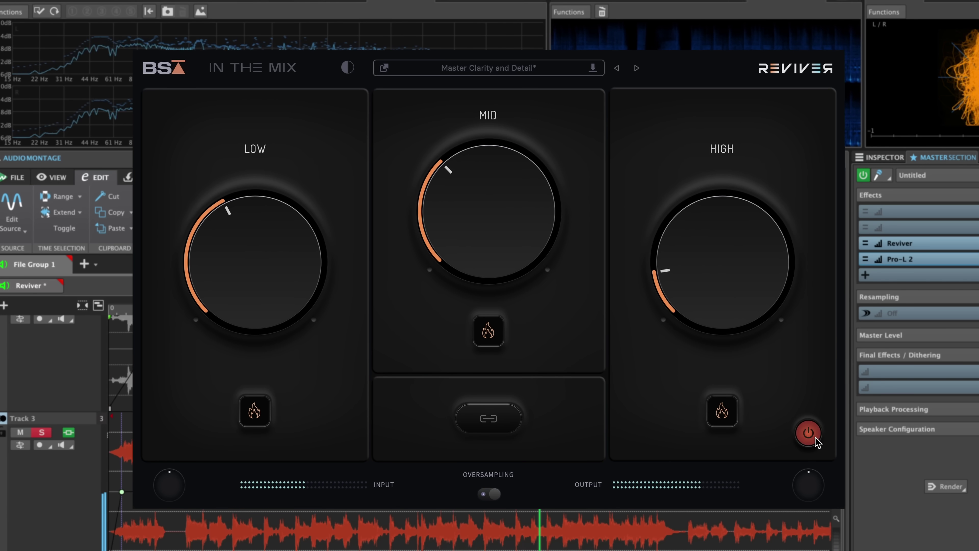
pyautogui.click(815, 437)
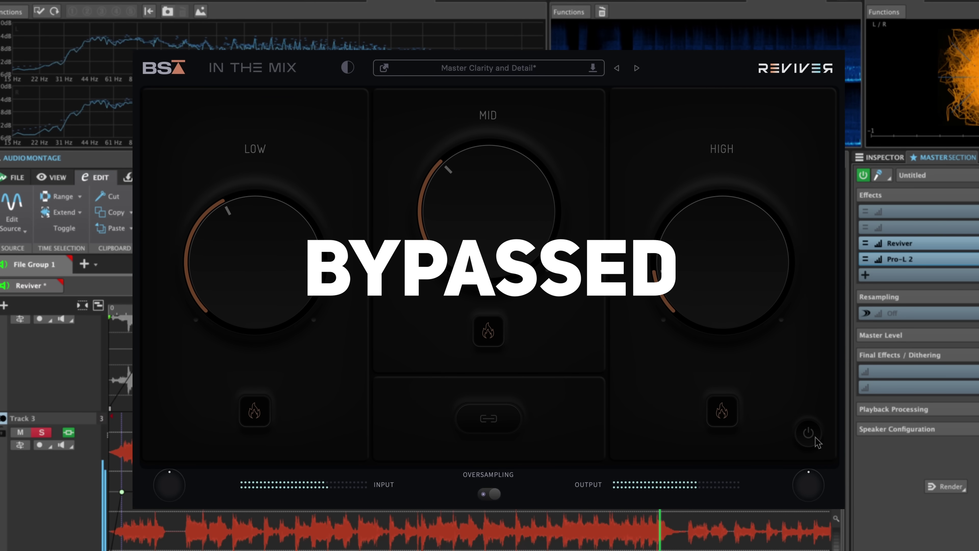
pyautogui.click(815, 437)
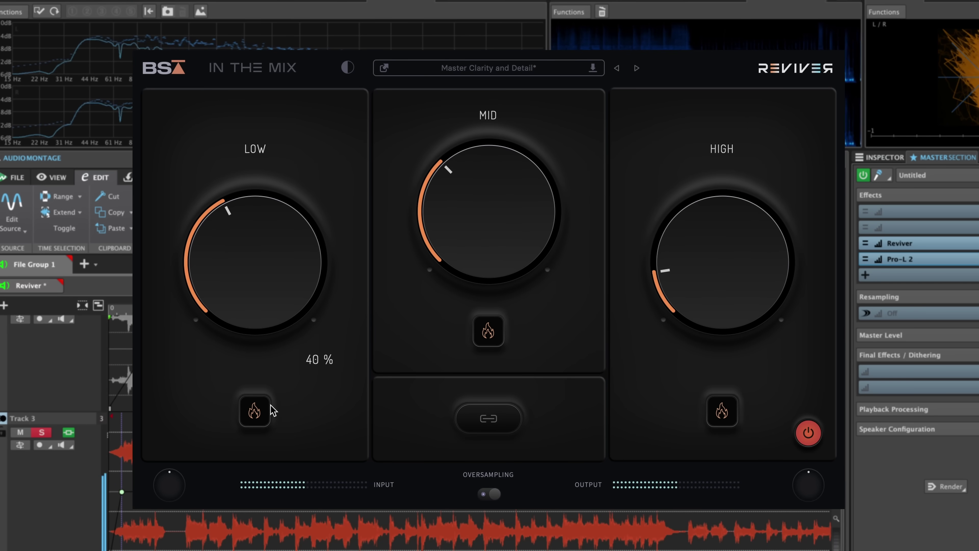
# Toggle Low, Mid and High harmonics off and back on to compare each band
pyautogui.click(264, 410)
pyautogui.click(264, 411)
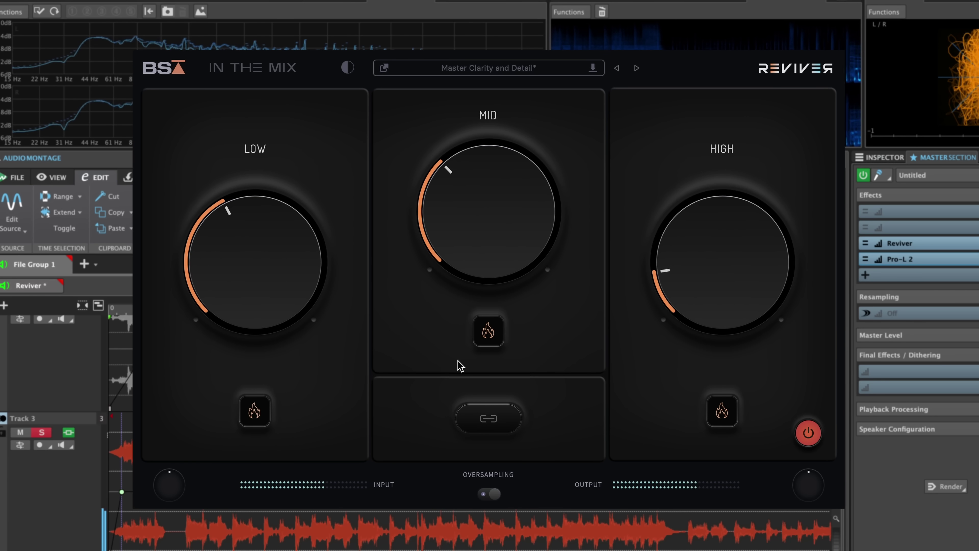
pyautogui.click(488, 331)
pyautogui.click(488, 331)
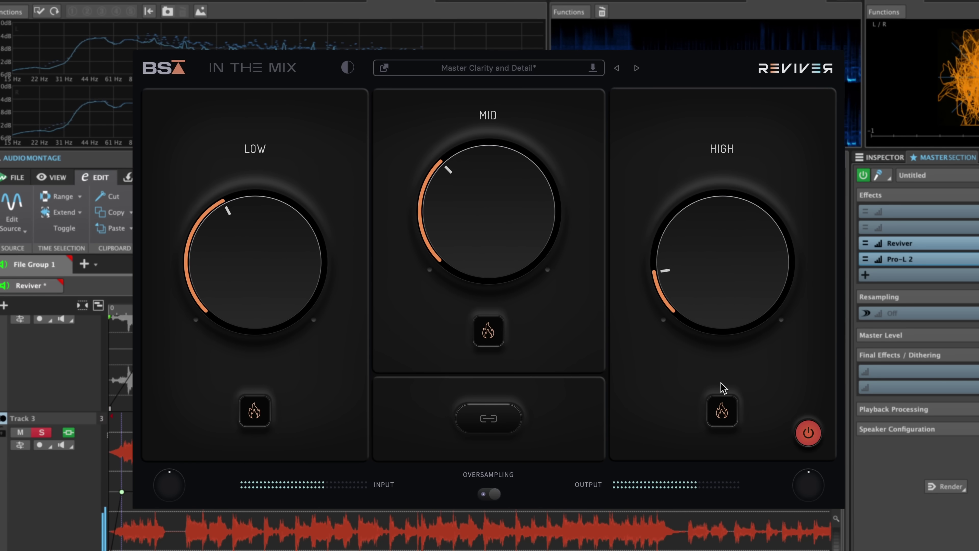
pyautogui.click(734, 412)
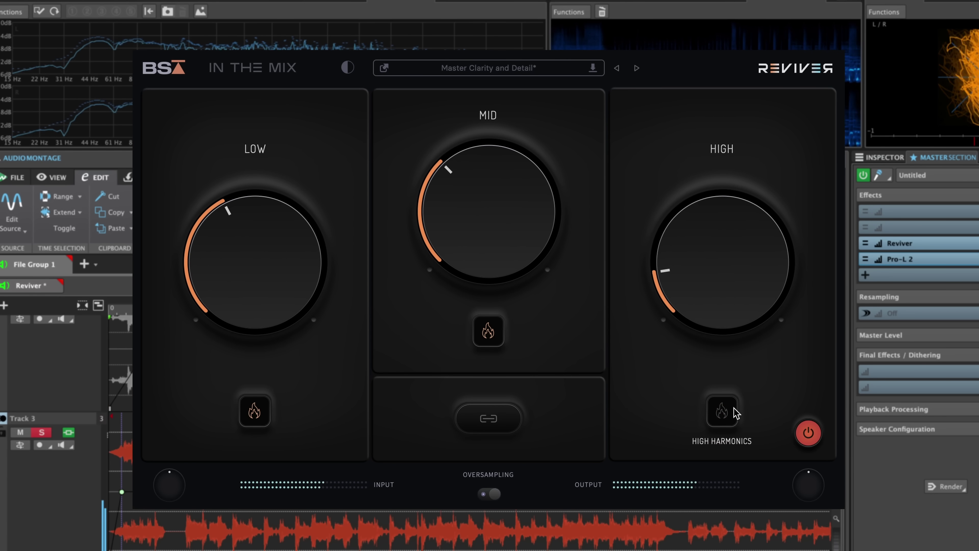
pyautogui.click(735, 411)
# Drop the High band to 0%, raise it to 20%, and start playback
pyautogui.moveTo(719, 258); pyautogui.dragTo(719, 296)
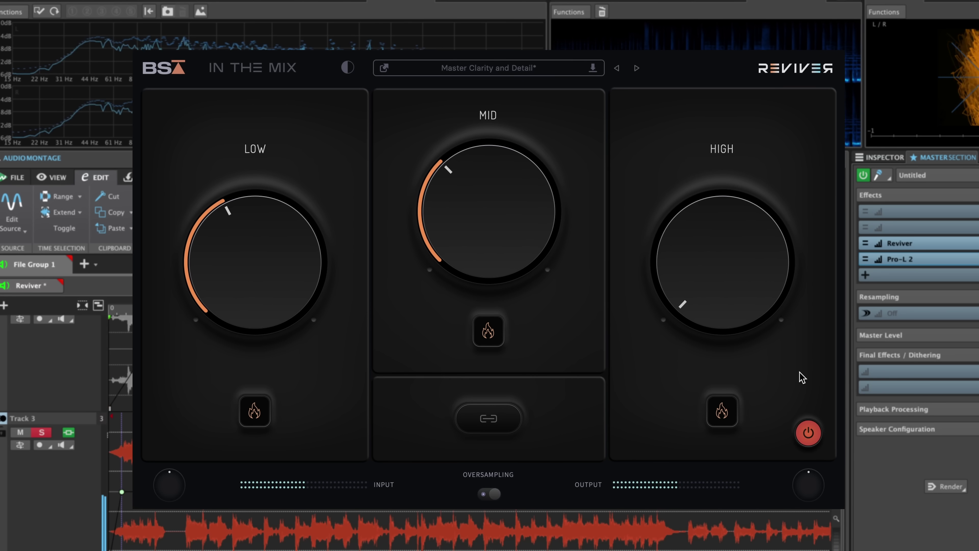
pyautogui.moveTo(743, 339)
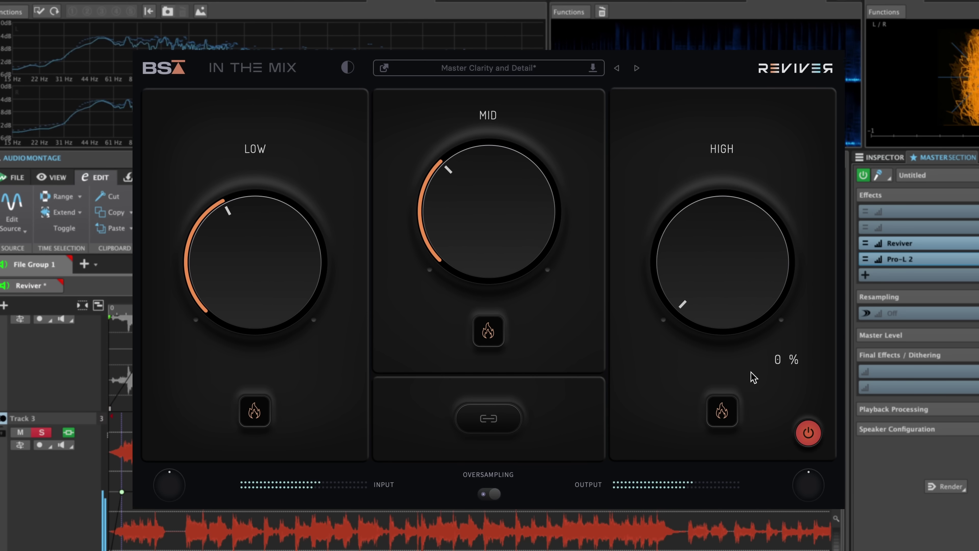
pyautogui.moveTo(714, 333); pyautogui.dragTo(695, 267)
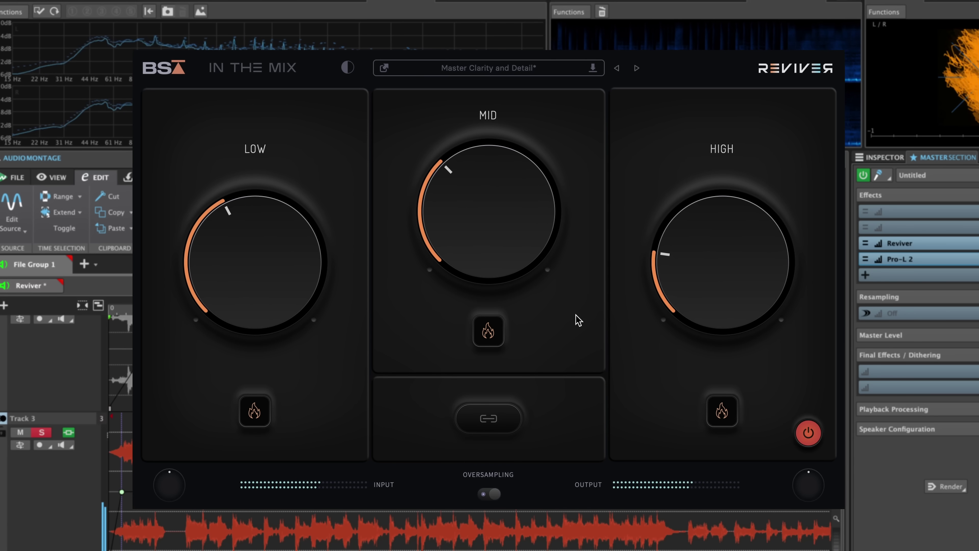
pyautogui.press('space')
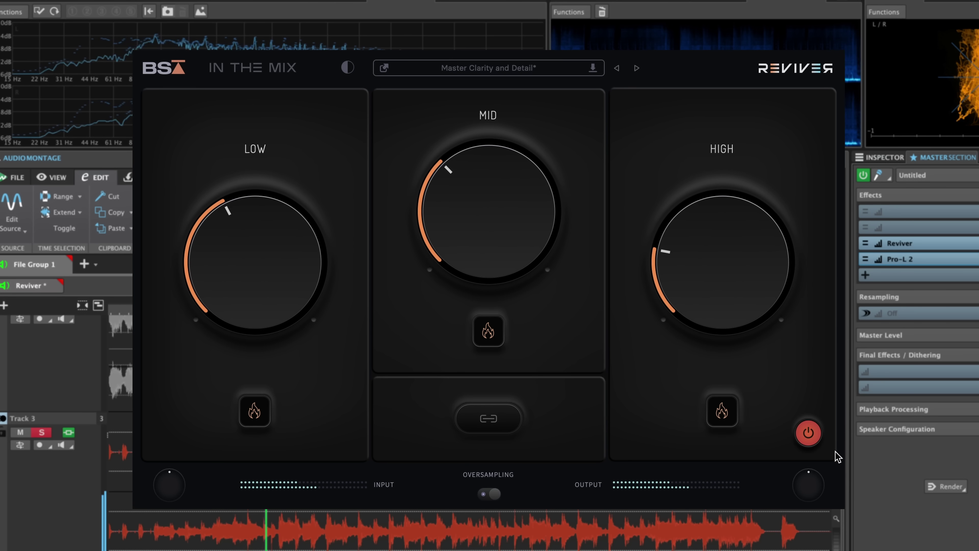
pyautogui.click(815, 439)
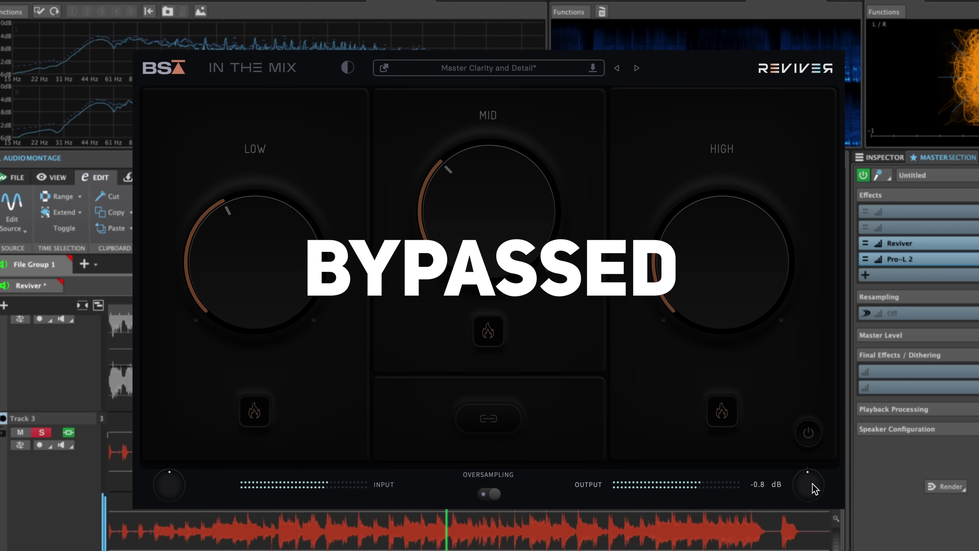
pyautogui.click(817, 441)
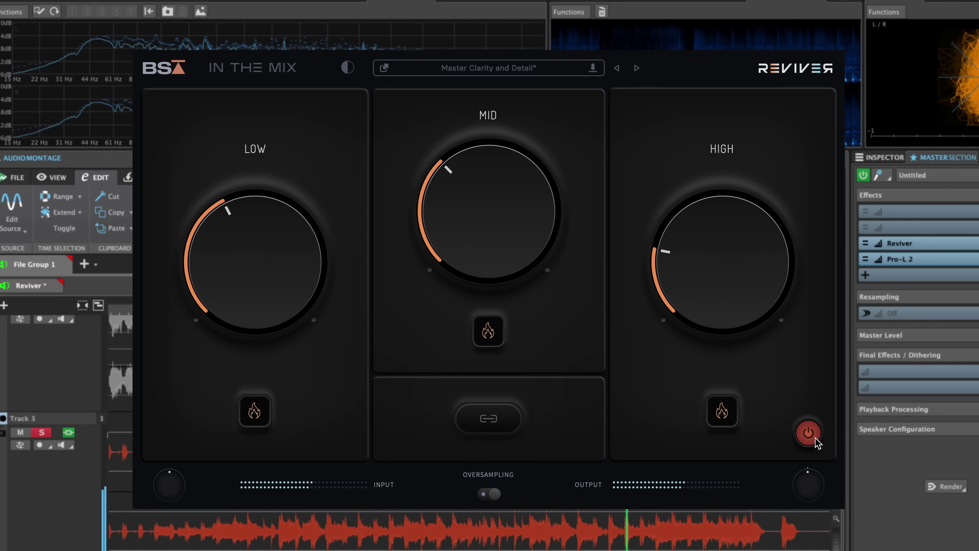
pyautogui.click(816, 439)
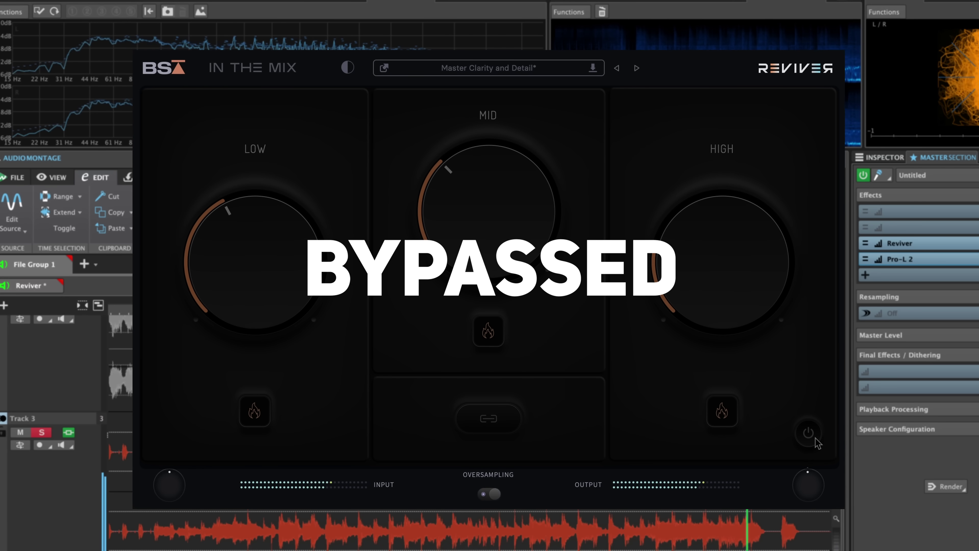
pyautogui.click(815, 439)
pyautogui.click(497, 437)
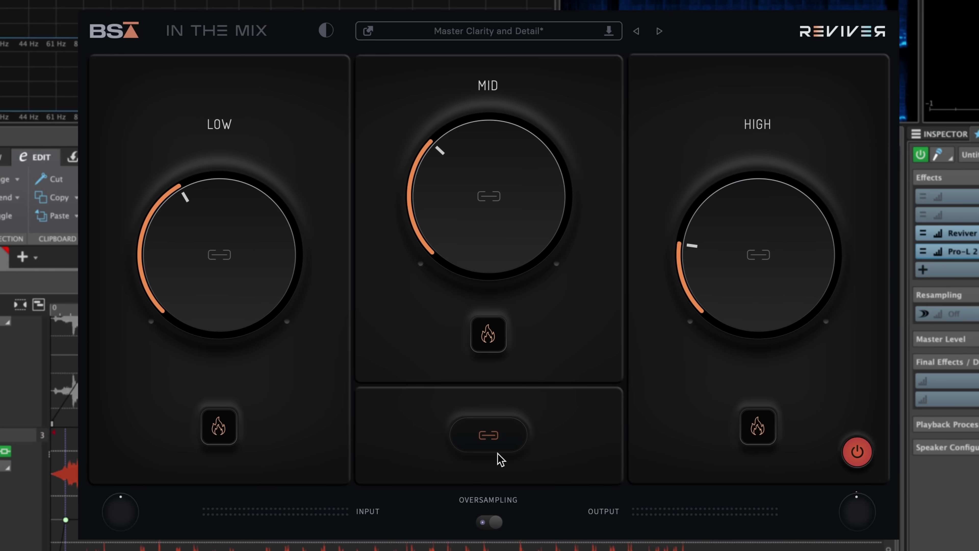
pyautogui.moveTo(487, 247); pyautogui.dragTo(474, 206)
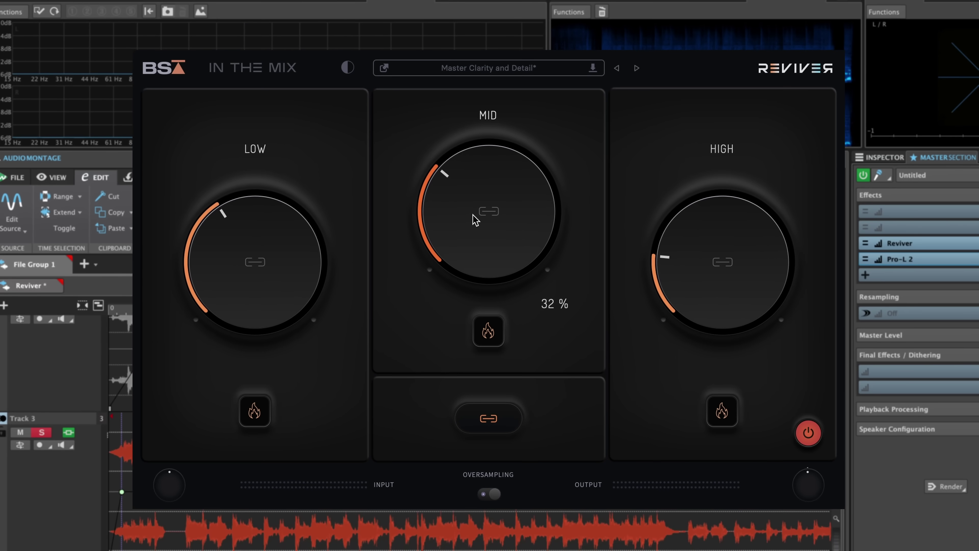
pyautogui.moveTo(476, 223); pyautogui.dragTo(473, 231)
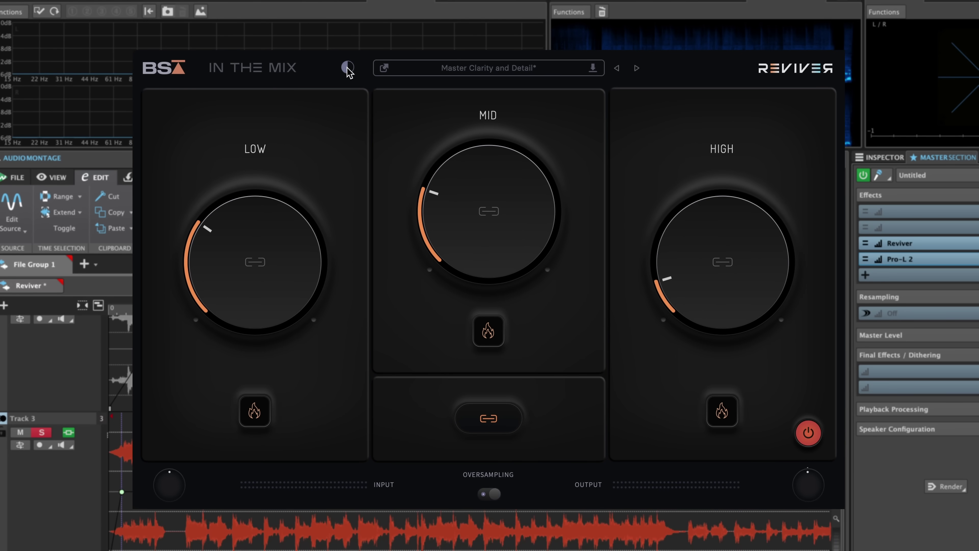
pyautogui.click(348, 69)
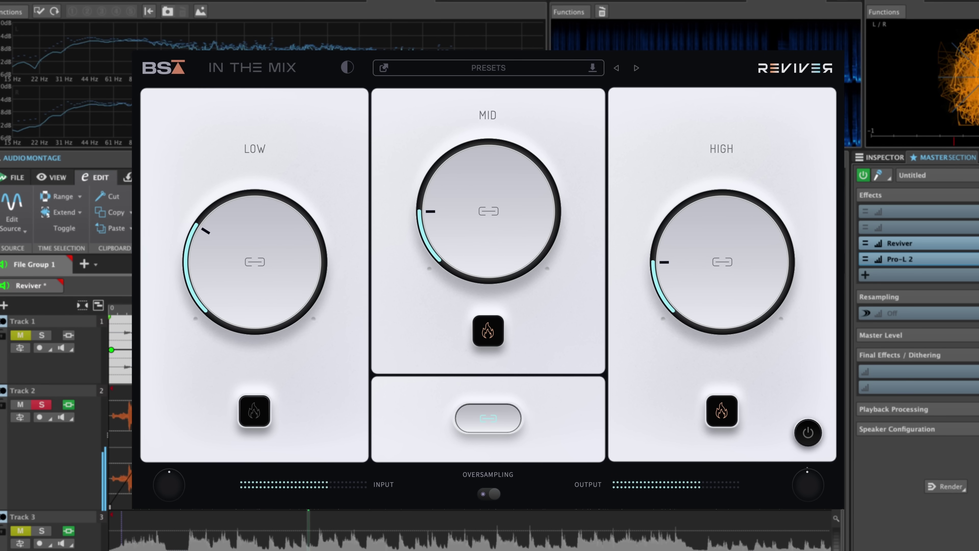
# Load the Master Clarity and Detail preset from the preset list
pyautogui.click(548, 71)
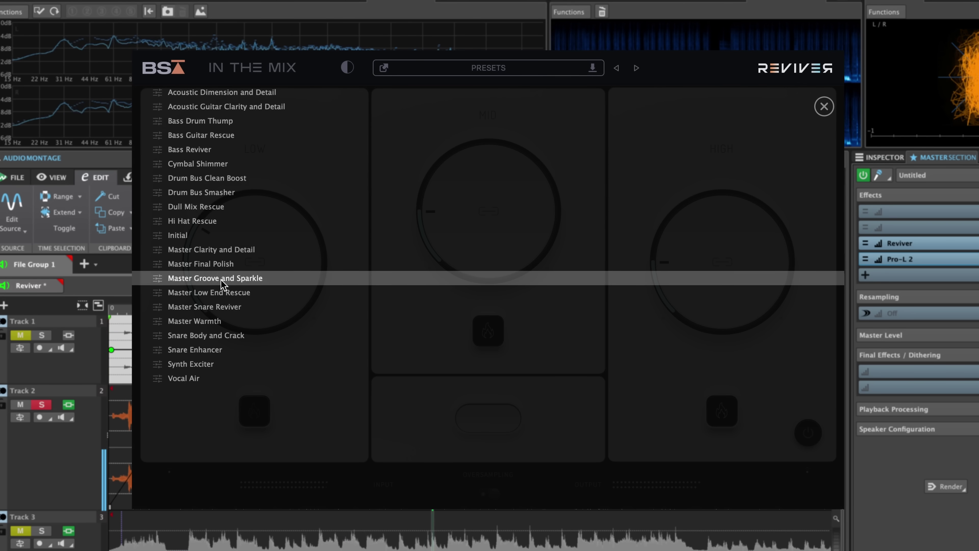
pyautogui.click(231, 255)
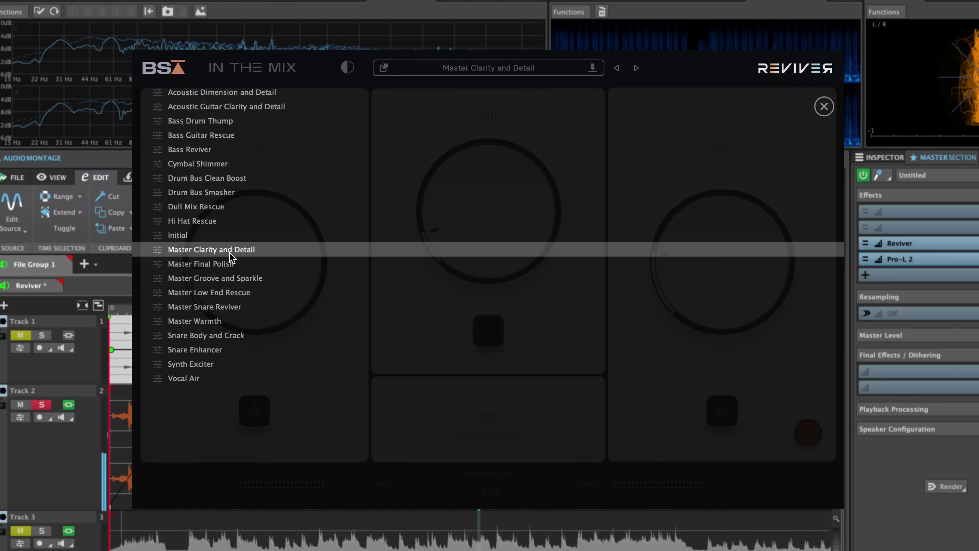
pyautogui.click(690, 79)
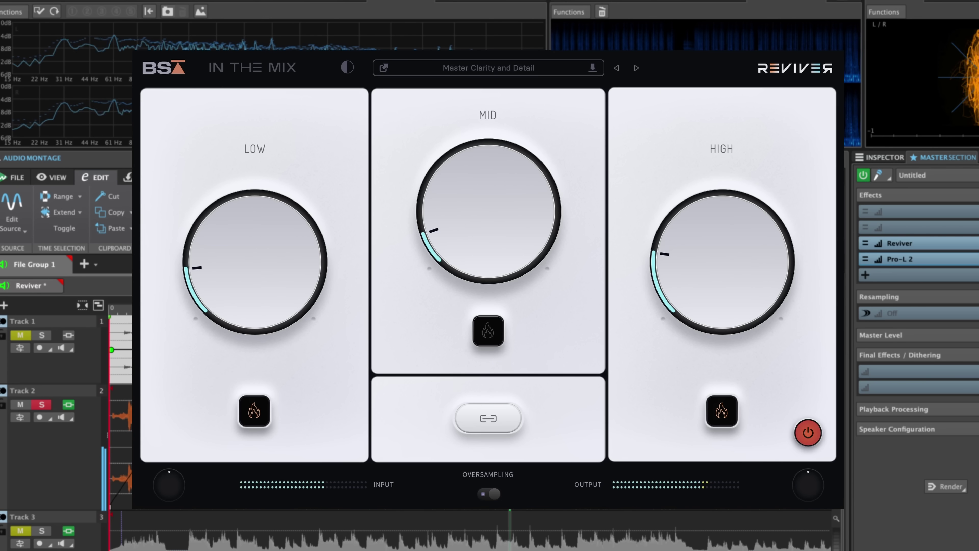
# A/B Reviver against bypass twice, leaving the processing on
pyautogui.click(809, 434)
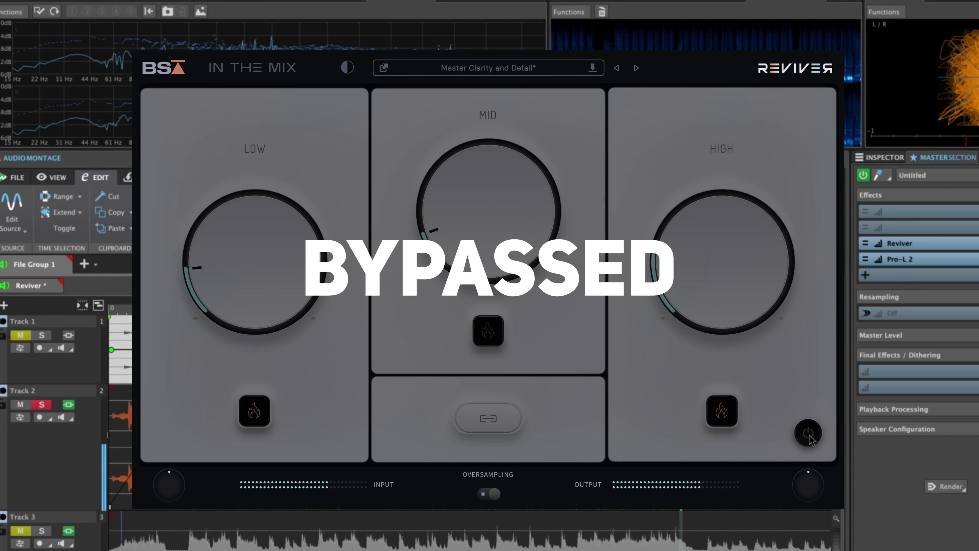
pyautogui.click(809, 434)
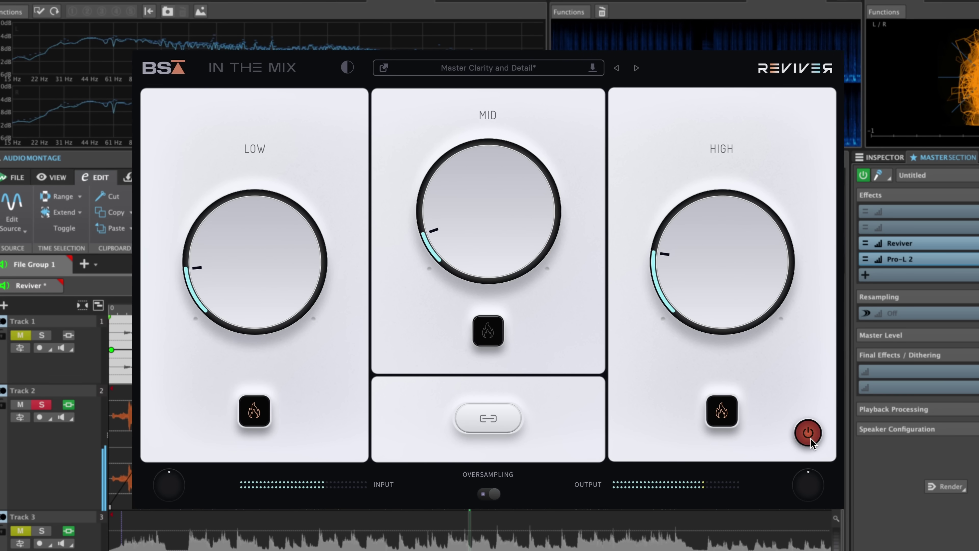
pyautogui.click(811, 439)
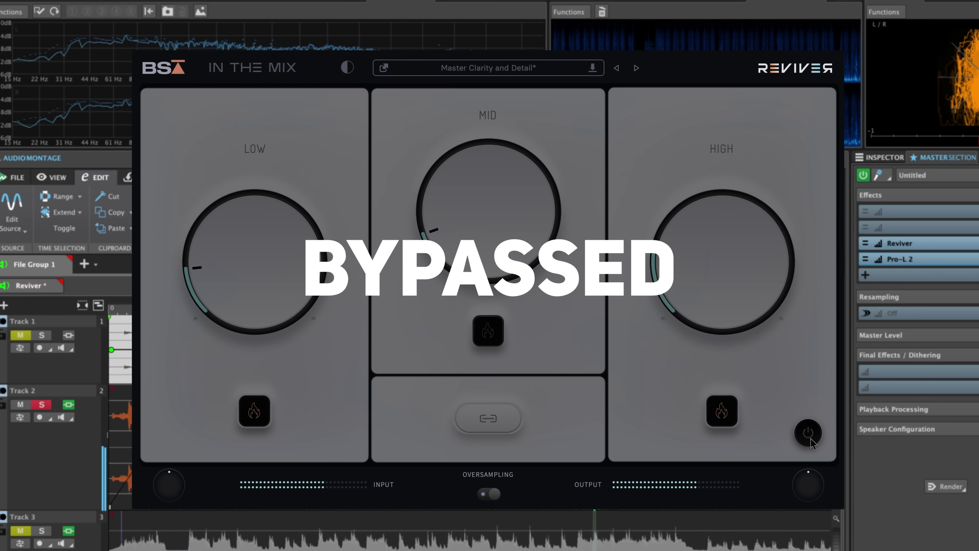
pyautogui.click(811, 439)
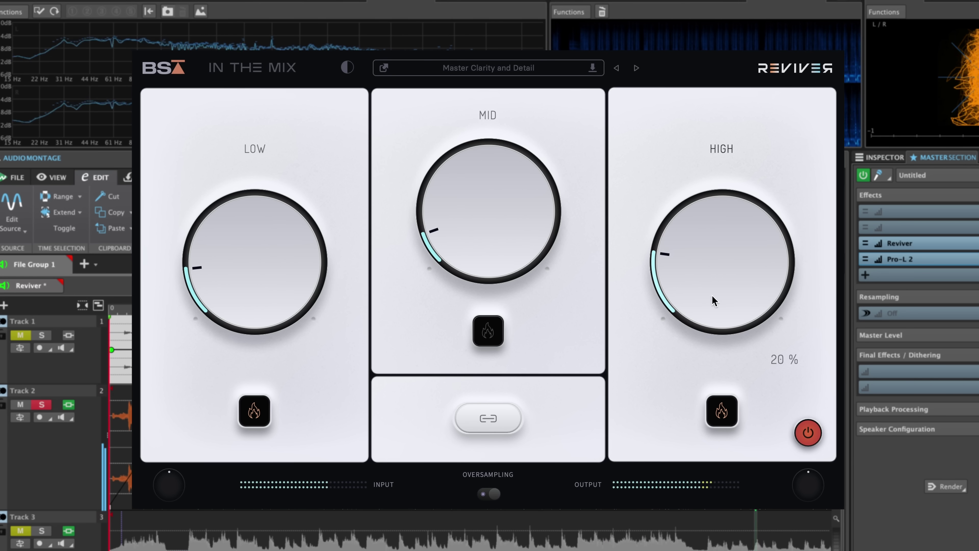
# Boost High, raise Mid from 15% to 28% and Low from 15% to 32%, settling Low at 21%
pyautogui.moveTo(727, 287); pyautogui.dragTo(710, 266)
pyautogui.moveTo(486, 258); pyautogui.dragTo(485, 218)
pyautogui.moveTo(233, 278)
pyautogui.mouseDown()
pyautogui.moveTo(232, 252)
pyautogui.moveTo(231, 269)
pyautogui.mouseUp()
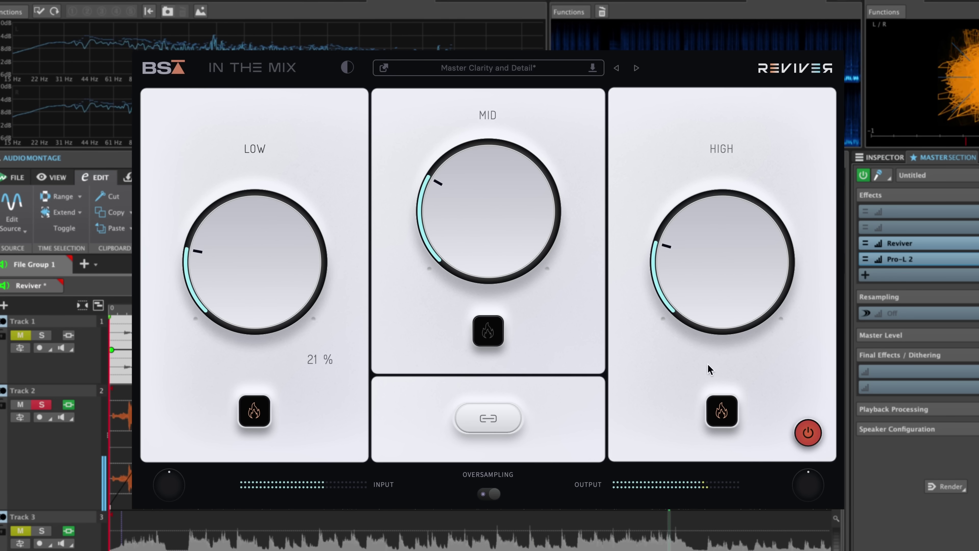
pyautogui.click(808, 433)
# Compare against bypass, then trim the High band down slightly
pyautogui.click(808, 435)
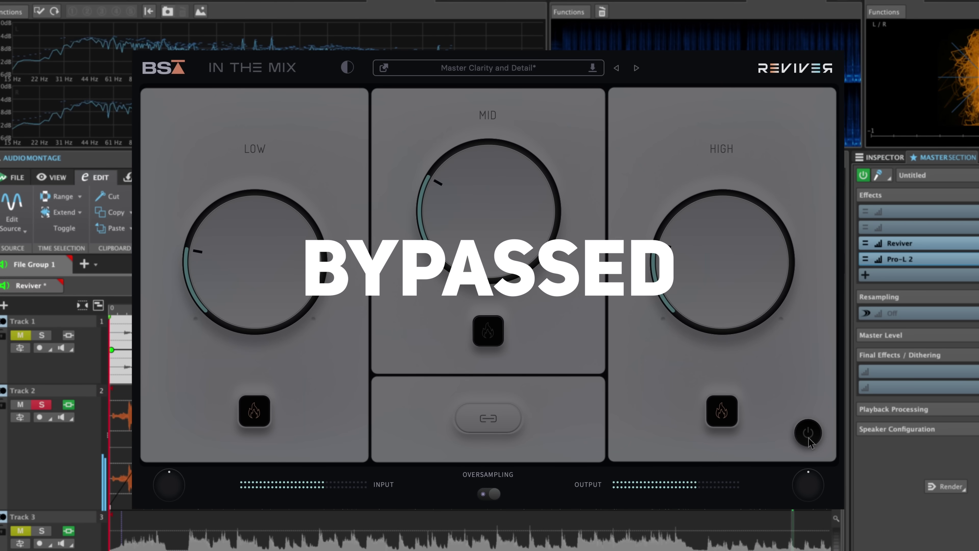
pyautogui.click(809, 437)
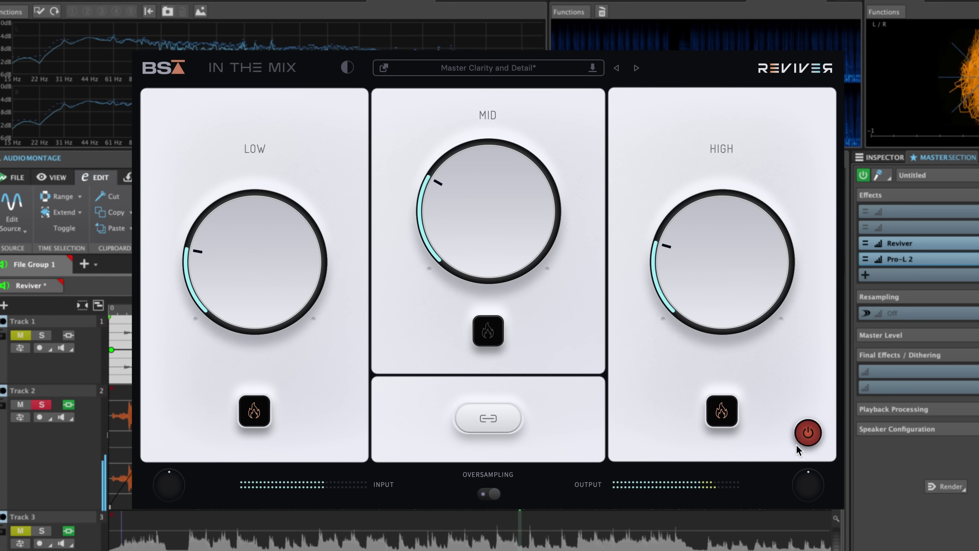
pyautogui.moveTo(730, 280); pyautogui.dragTo(727, 301)
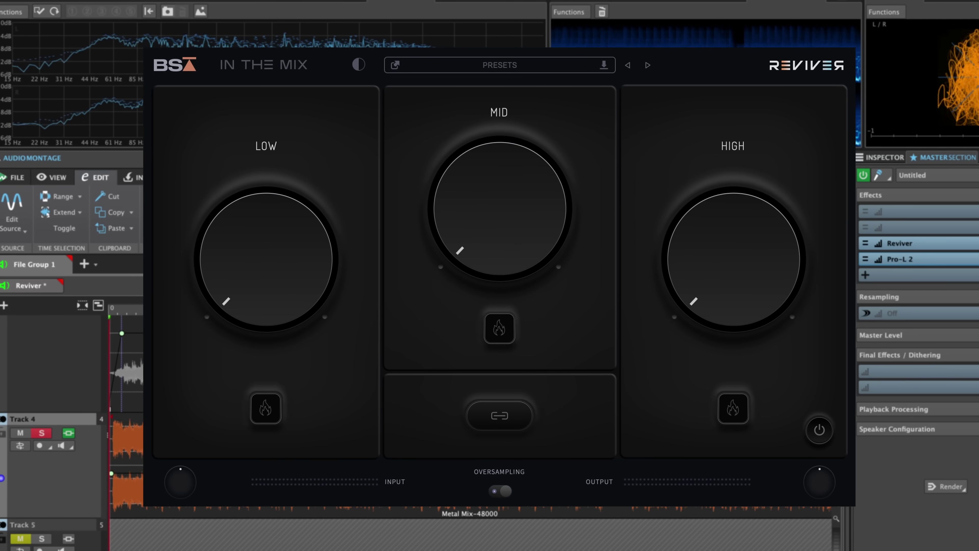
# Switch Reviver on for the metal mix, play it, and raise all linked bands to 28%
pyautogui.click(818, 429)
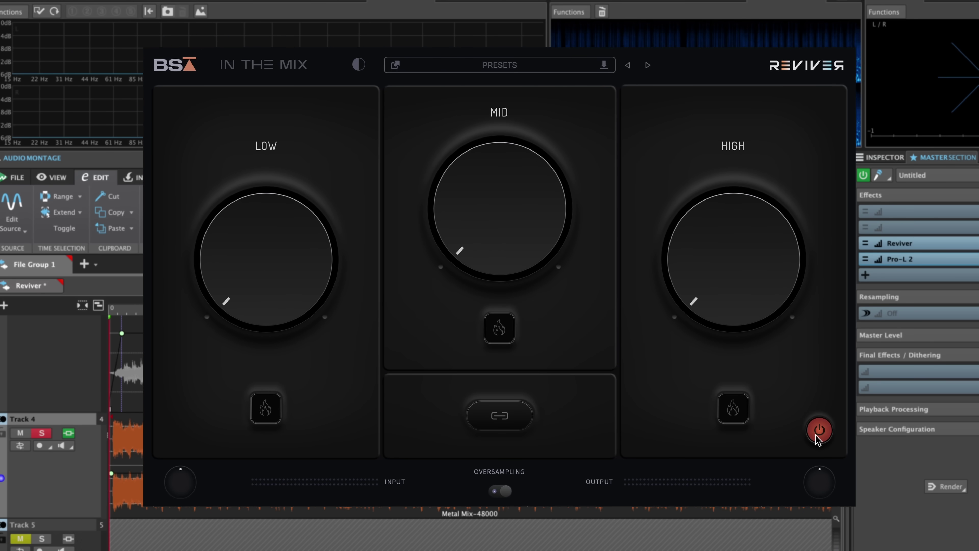
pyautogui.press('space')
pyautogui.click(516, 424)
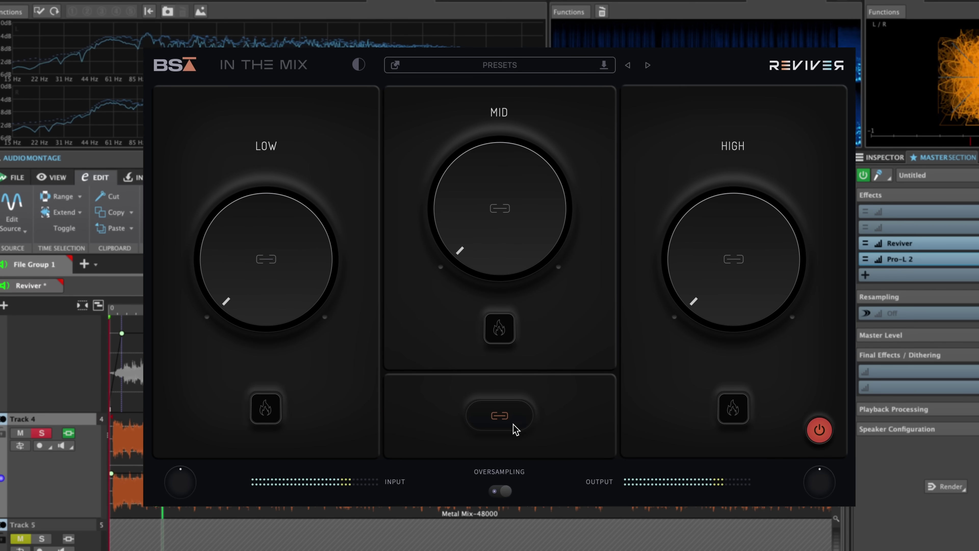
pyautogui.moveTo(281, 300)
pyautogui.moveTo(283, 300); pyautogui.dragTo(274, 241)
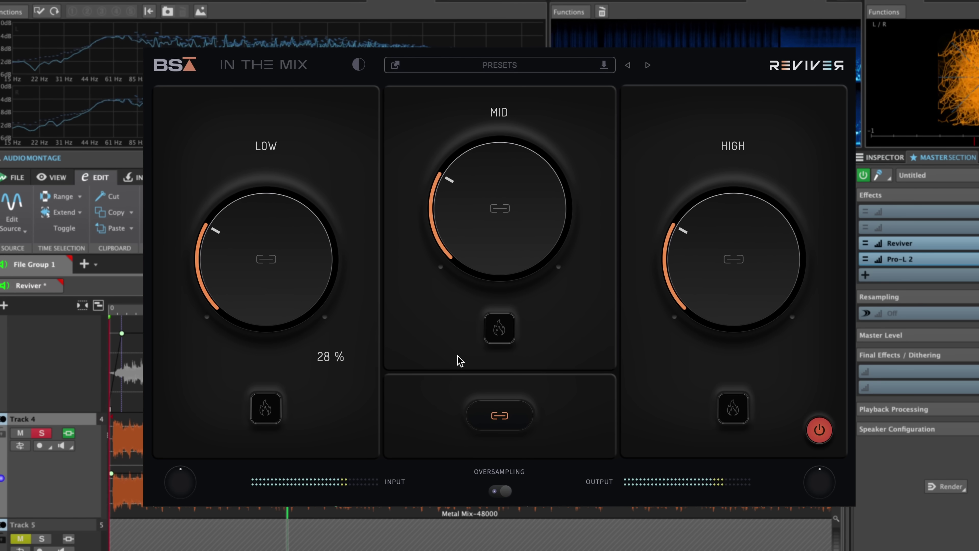
# Unlink the bands, raise Low alone to 41%, and enable flame mode on Mid and High
pyautogui.click(485, 411)
pyautogui.moveTo(276, 277); pyautogui.dragTo(281, 256)
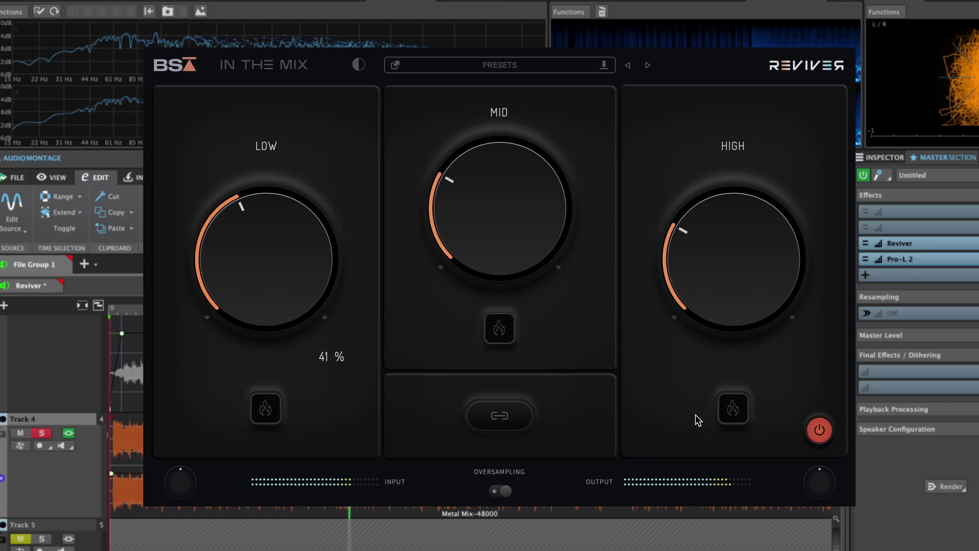
pyautogui.click(733, 408)
pyautogui.click(499, 328)
# Compare against bypass, then link the three band knobs again
pyautogui.moveTo(823, 489)
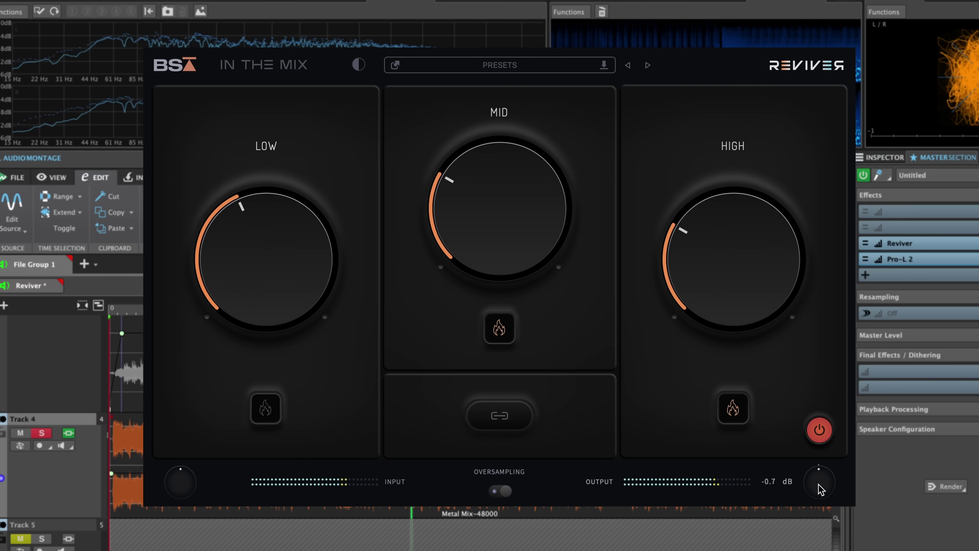
pyautogui.click(820, 431)
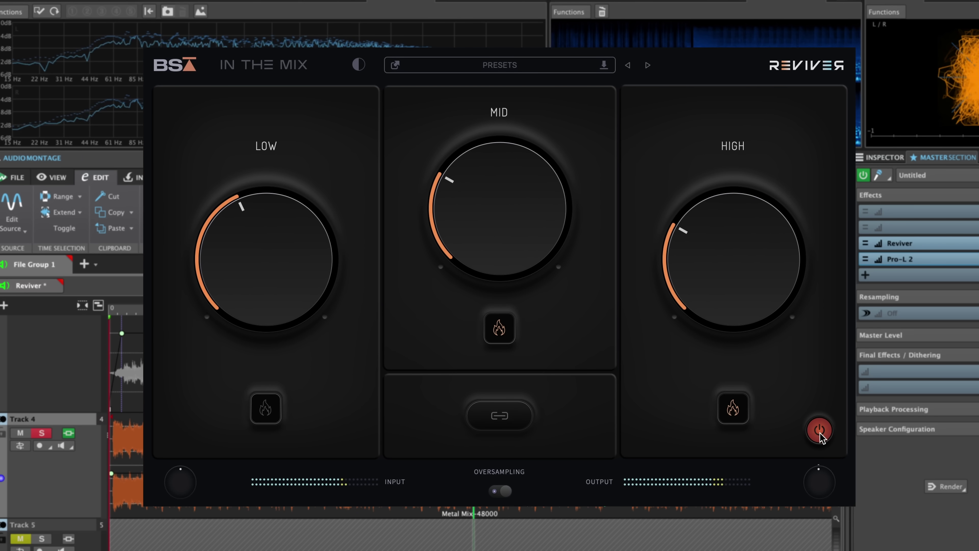
pyautogui.click(819, 431)
pyautogui.click(499, 415)
pyautogui.moveTo(516, 228)
pyautogui.scroll(-2, 515, 227)
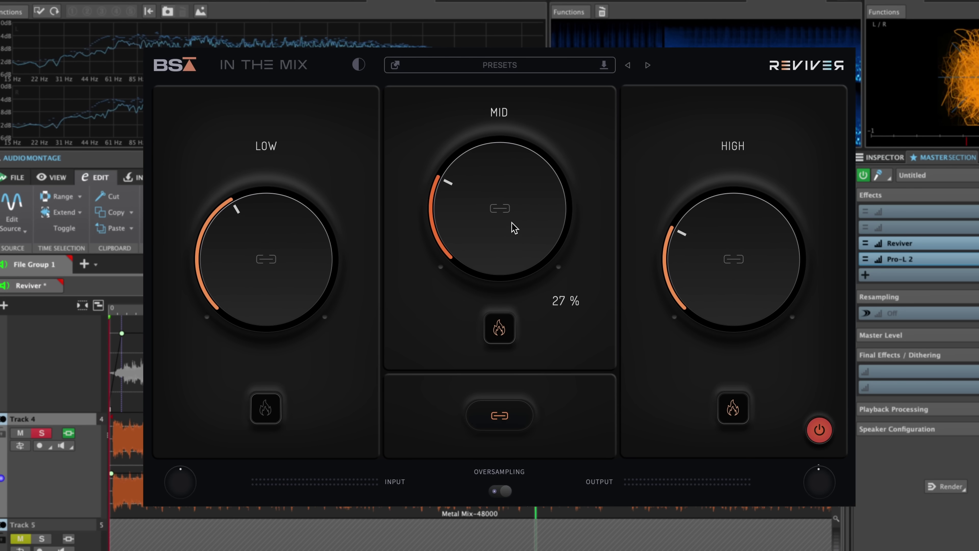
pyautogui.scroll(1, 516, 226)
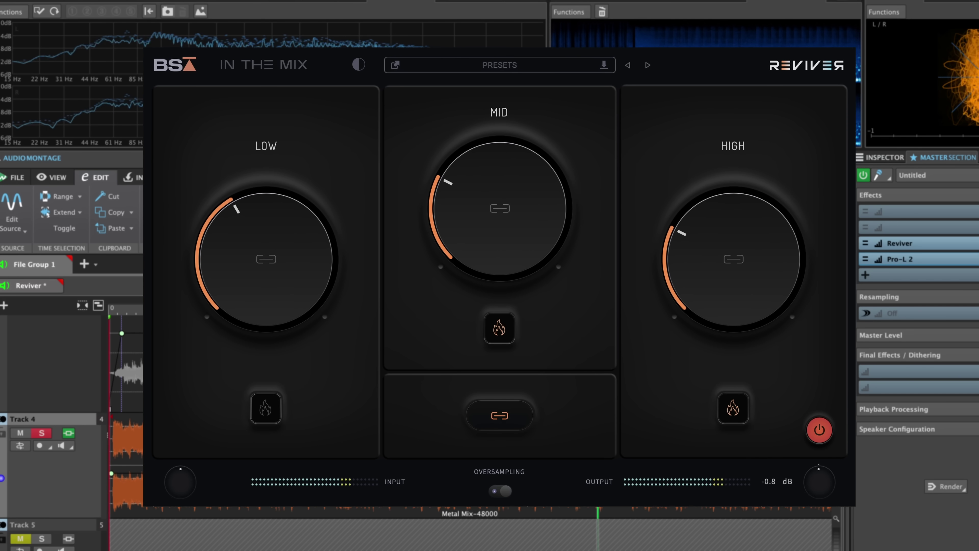
# Lower the linked bands together, A/B-ing against bypass before and after
pyautogui.click(820, 431)
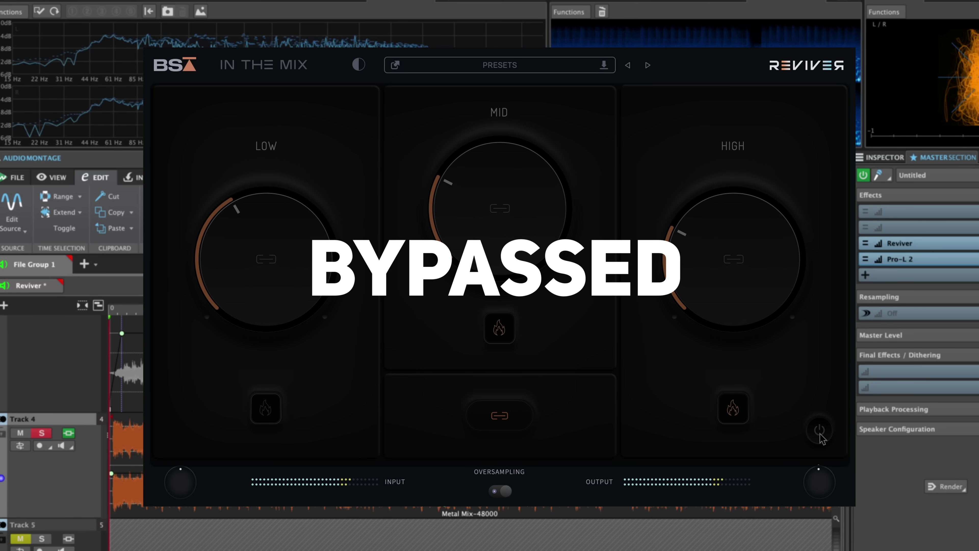
pyautogui.click(820, 430)
pyautogui.moveTo(531, 255)
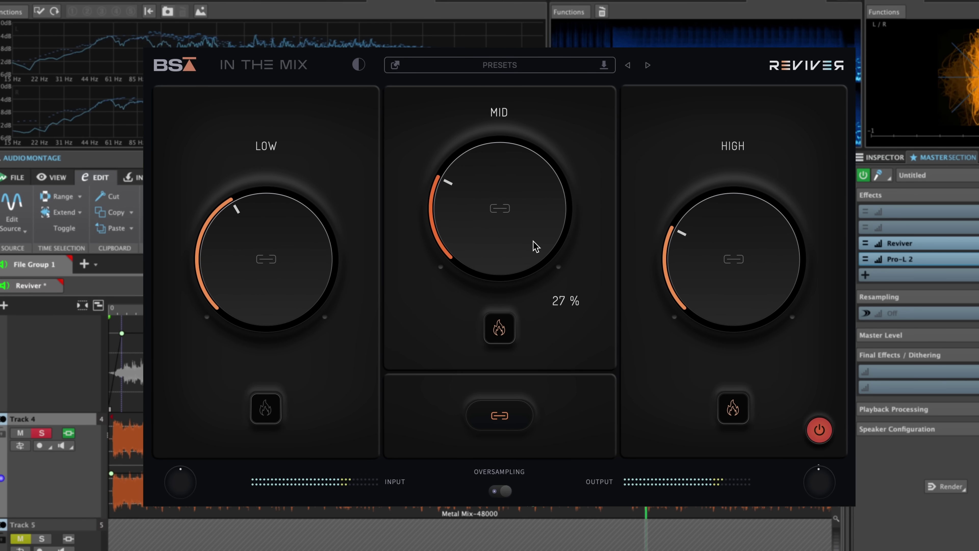
pyautogui.moveTo(534, 245)
pyautogui.mouseDown()
pyautogui.moveTo(534, 228)
pyautogui.moveTo(516, 243)
pyautogui.mouseUp()
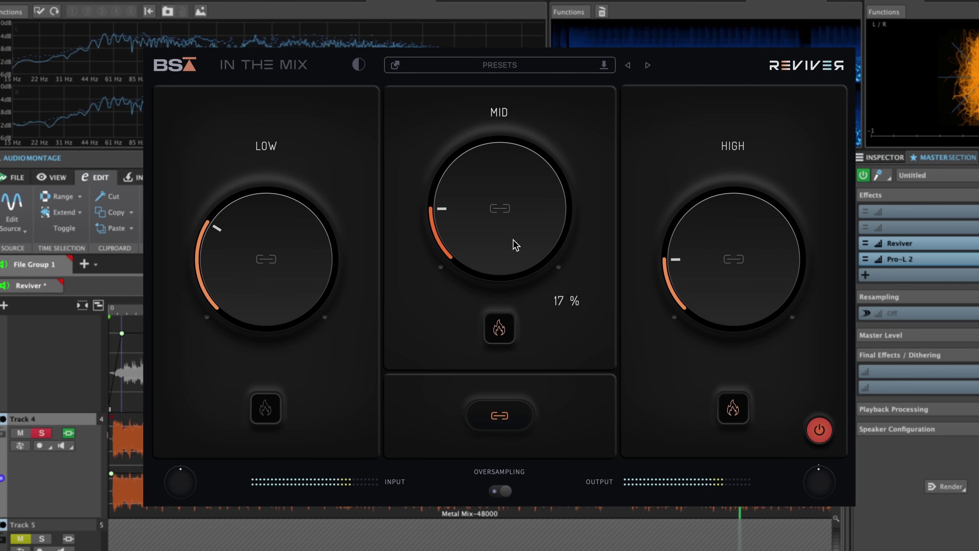
pyautogui.click(820, 430)
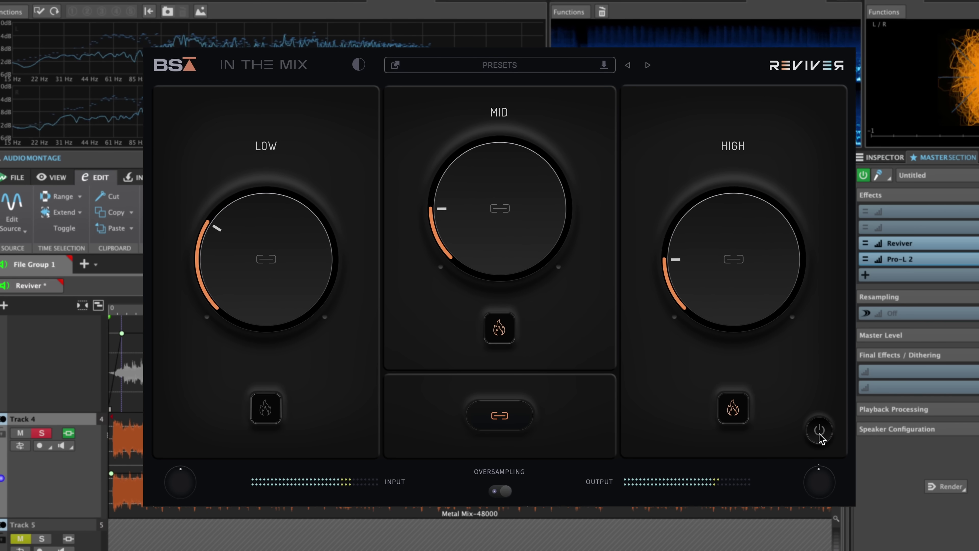
pyautogui.click(819, 430)
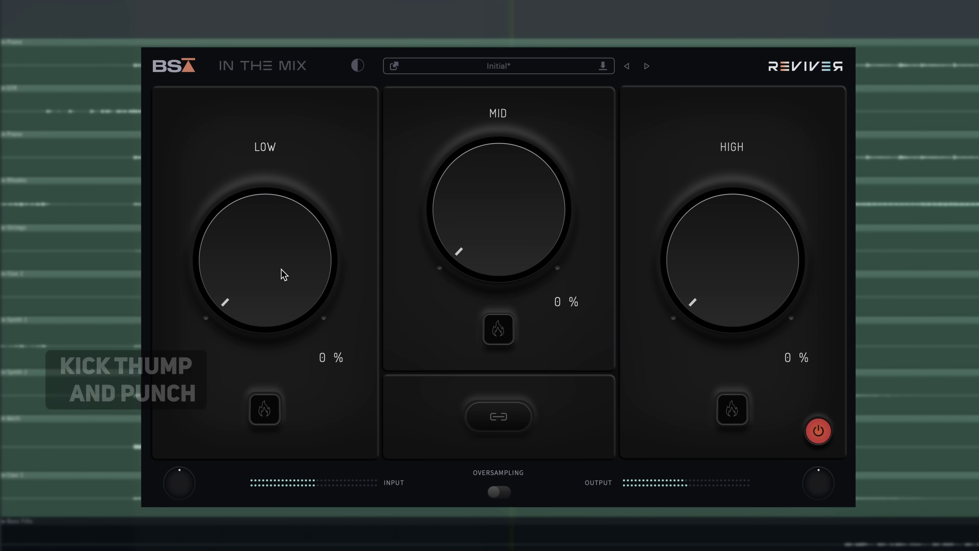
# Raise Low to 42% for kick thump, High to 68% and Mid to 61%, then A/B against bypass
pyautogui.moveTo(279, 273); pyautogui.dragTo(290, 209)
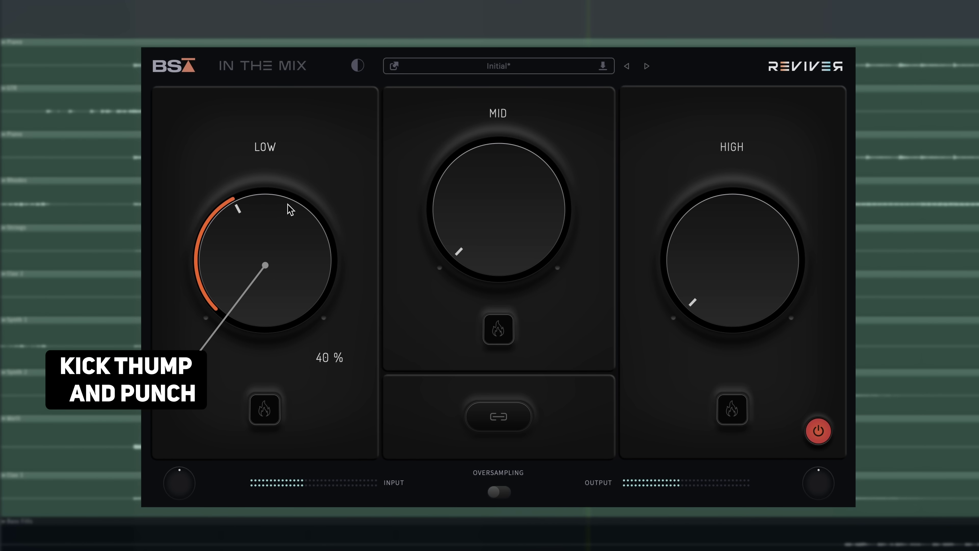
pyautogui.moveTo(739, 264); pyautogui.dragTo(777, 177)
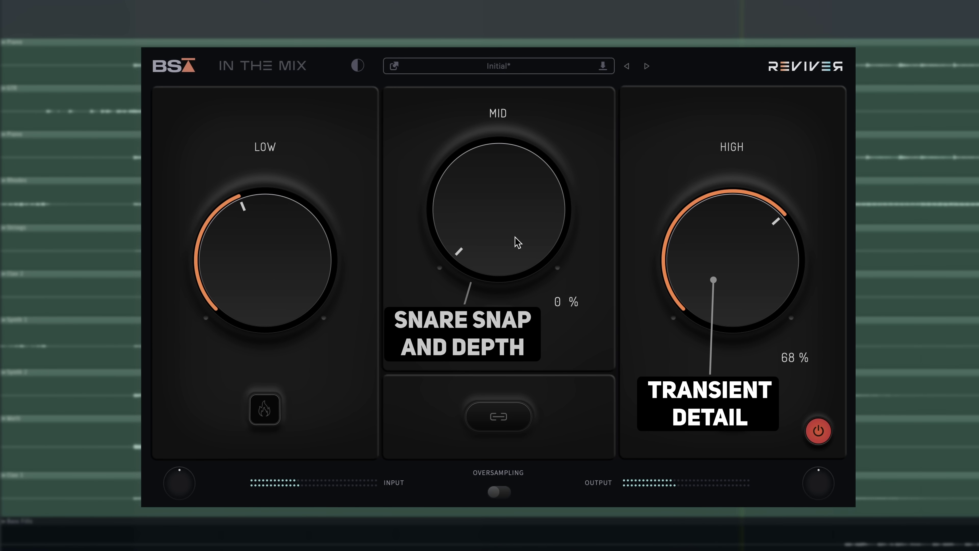
pyautogui.moveTo(516, 240); pyautogui.dragTo(538, 160)
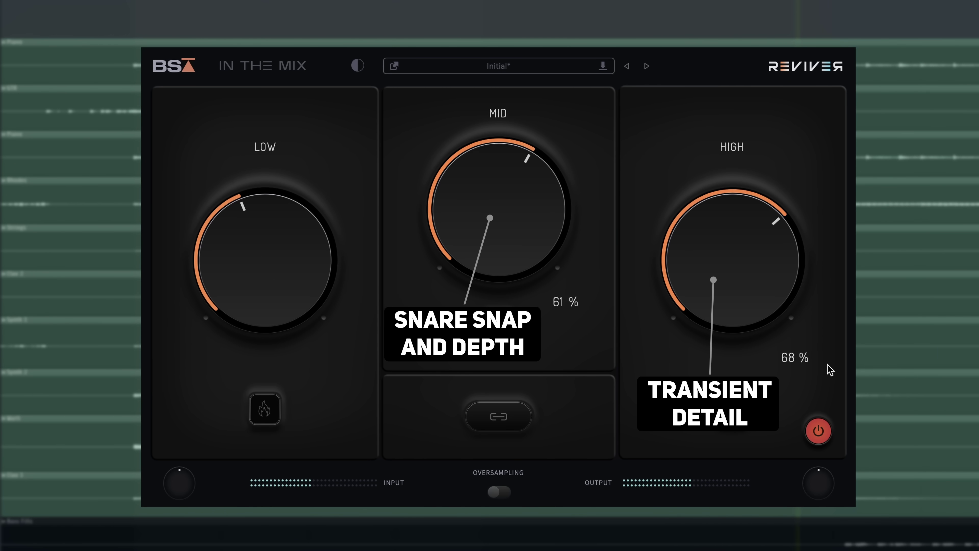
pyautogui.click(815, 434)
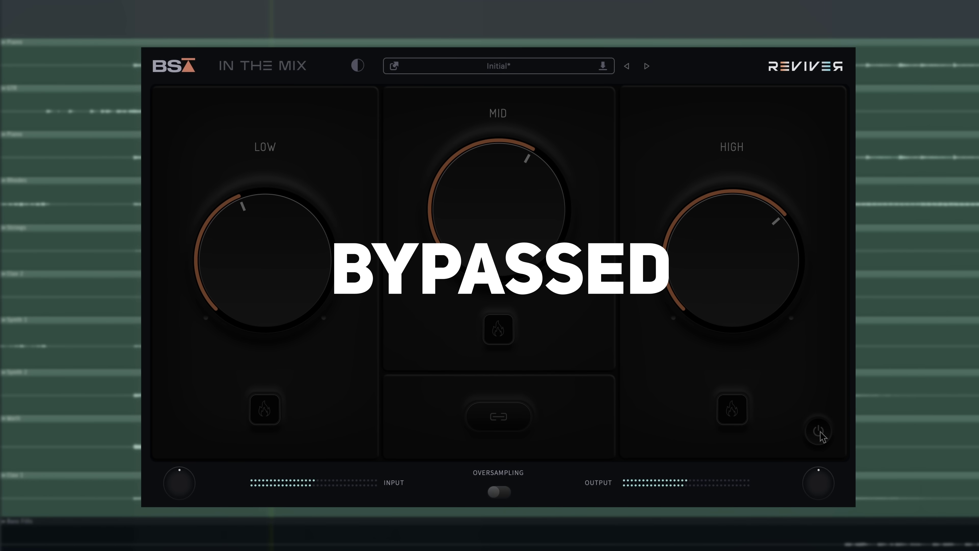
pyautogui.click(819, 431)
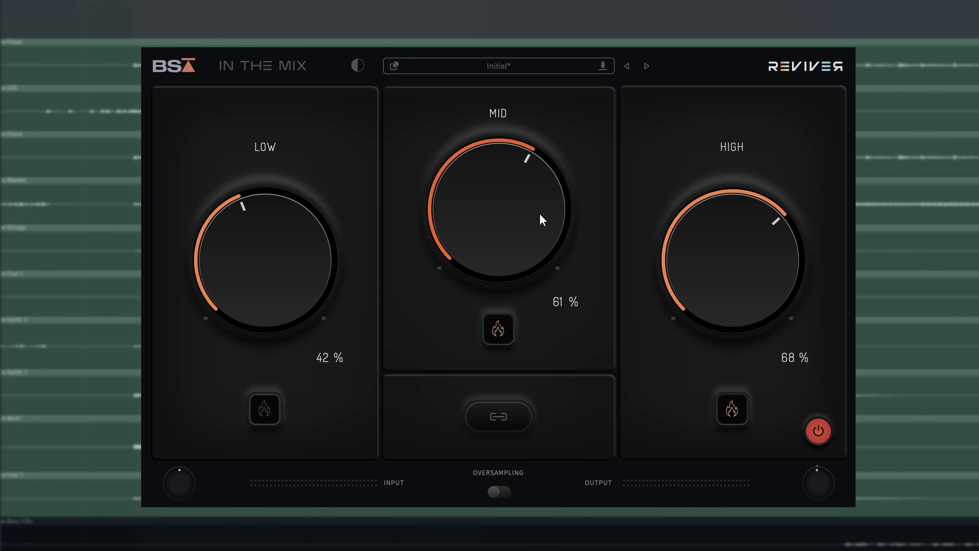
# Load the Drum Bus Smasher preset from the preset list
pyautogui.click(529, 66)
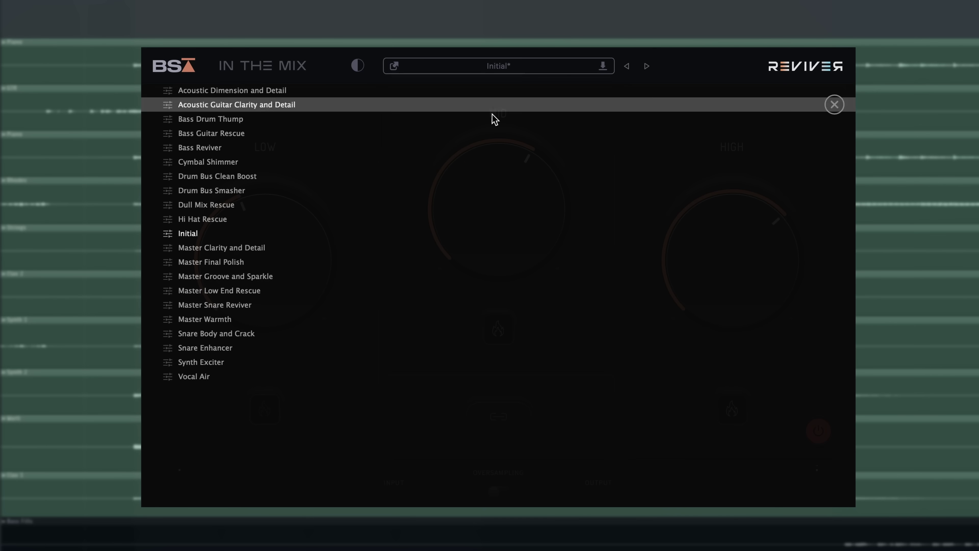
pyautogui.click(240, 176)
pyautogui.click(647, 66)
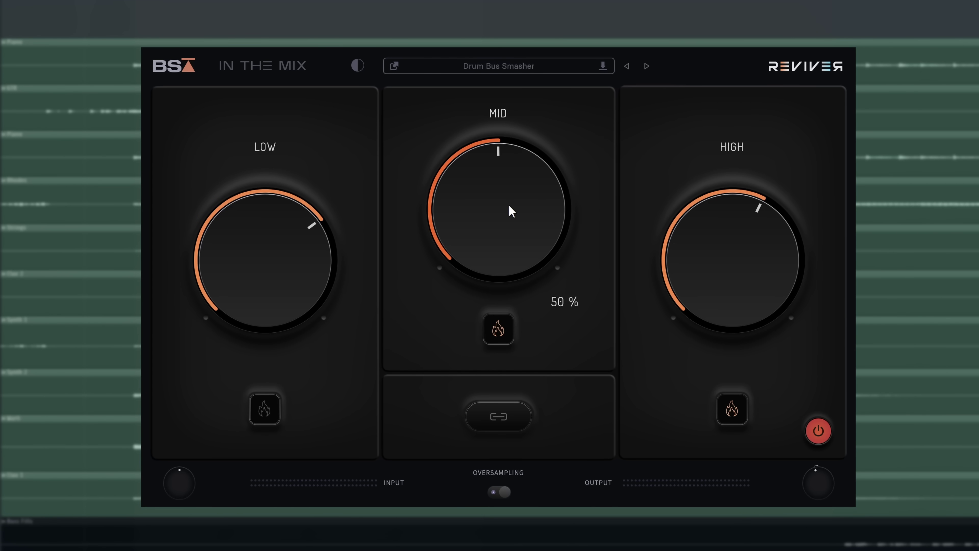
# Link the three bands and sweep their amounts together down and back up
pyautogui.click(496, 420)
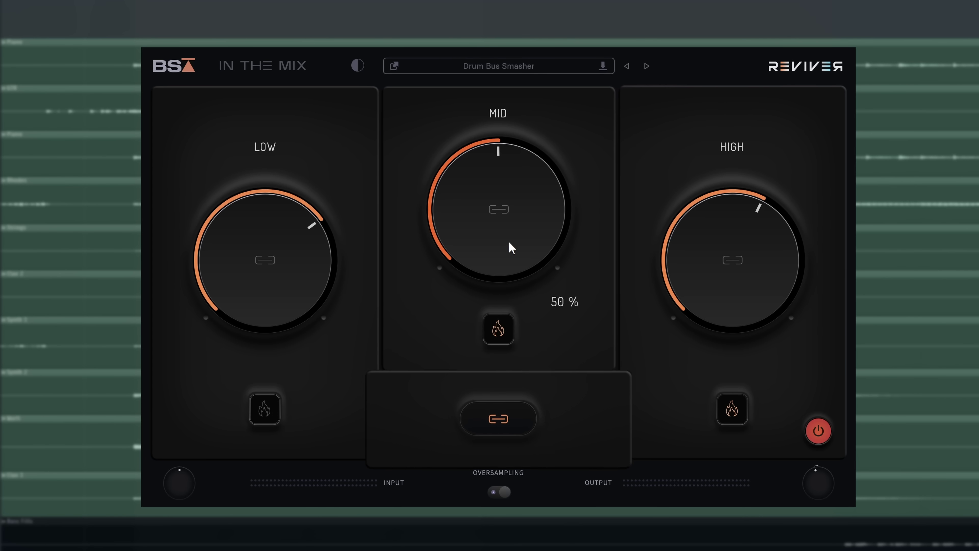
pyautogui.moveTo(509, 243); pyautogui.dragTo(509, 216)
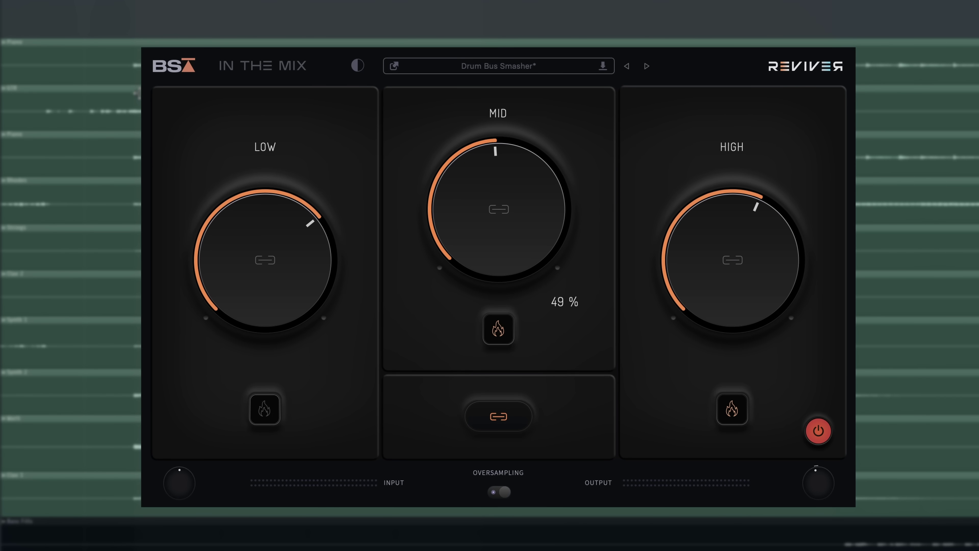
pyautogui.moveTo(307, 270)
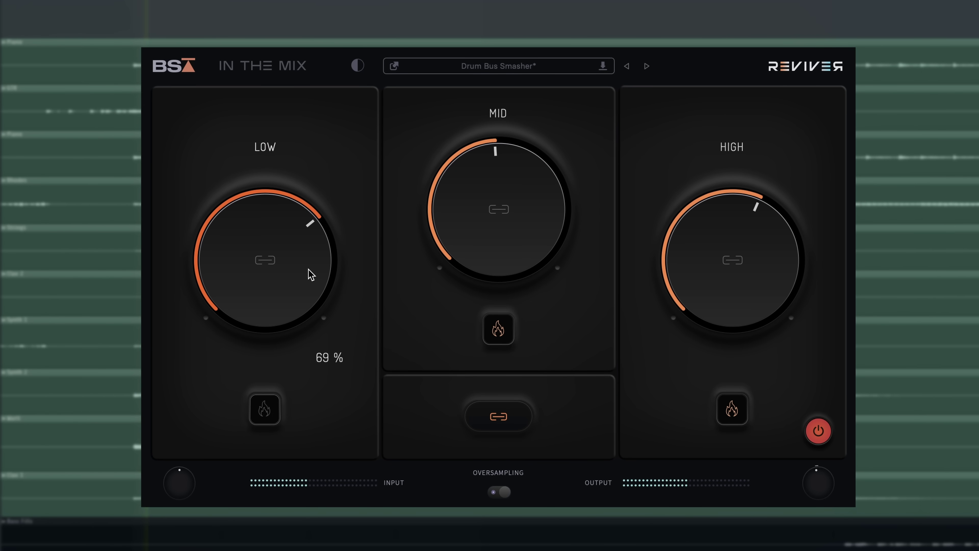
pyautogui.moveTo(309, 273)
pyautogui.mouseDown()
pyautogui.moveTo(300, 301)
pyautogui.moveTo(306, 265)
pyautogui.mouseUp()
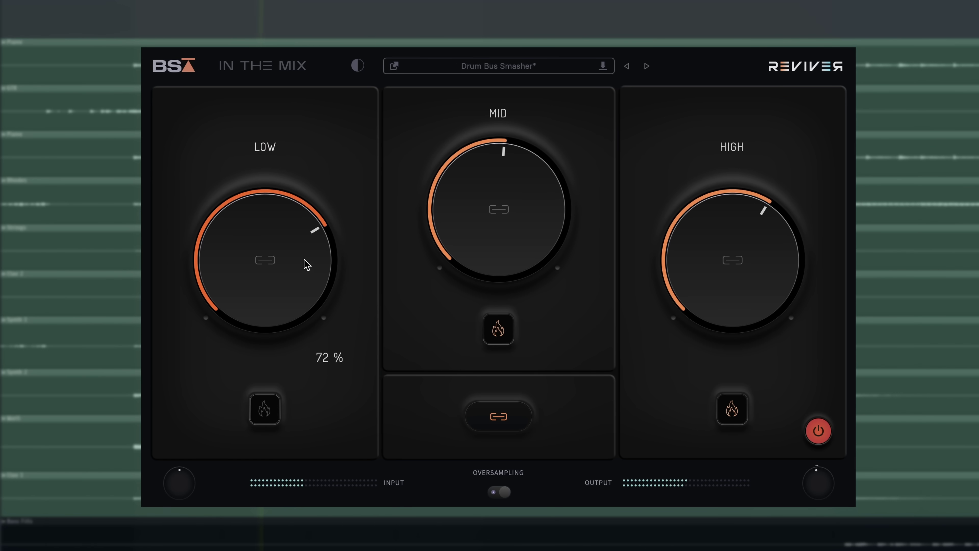
# A/B the effect against bypass twice, leaving it active
pyautogui.click(817, 435)
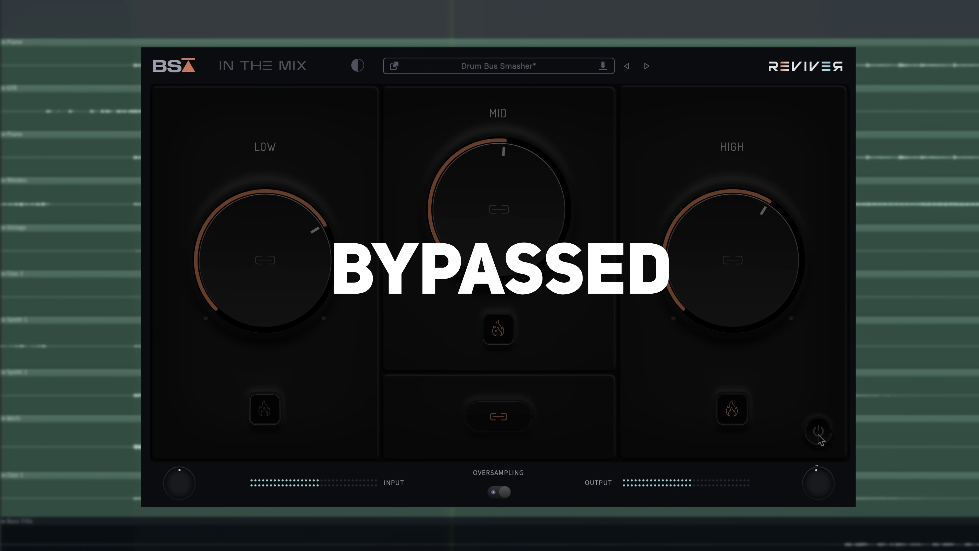
pyautogui.click(818, 432)
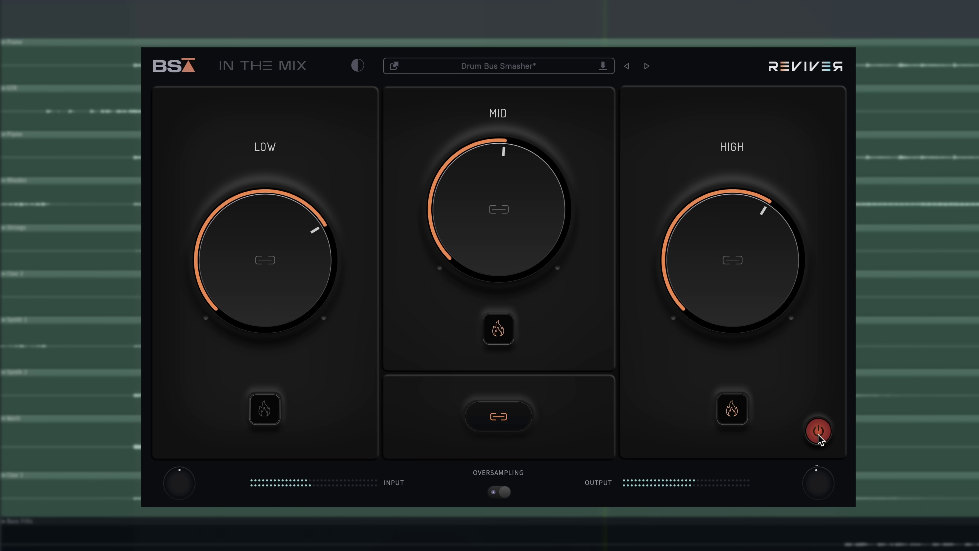
pyautogui.click(818, 432)
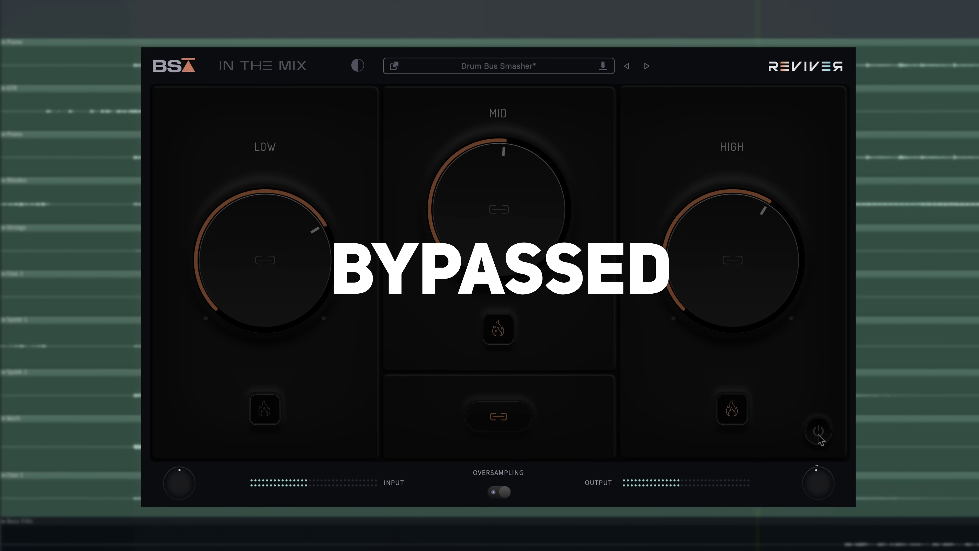
pyautogui.click(818, 432)
pyautogui.click(810, 438)
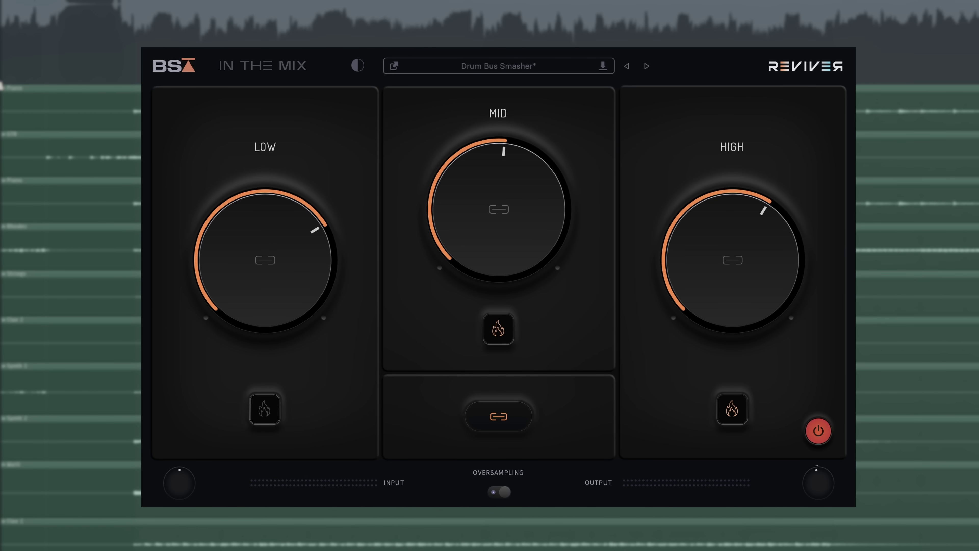
# Resume playback of the drum mix
pyautogui.press('space')
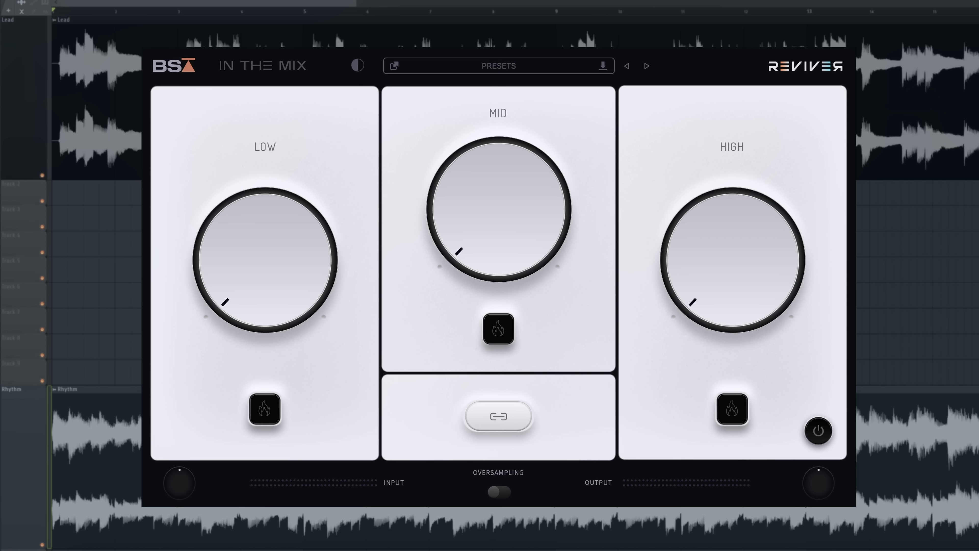
# Play the Lead and Rhythm guitar tracks and switch on Reviver with all bands at 0%
pyautogui.press('space')
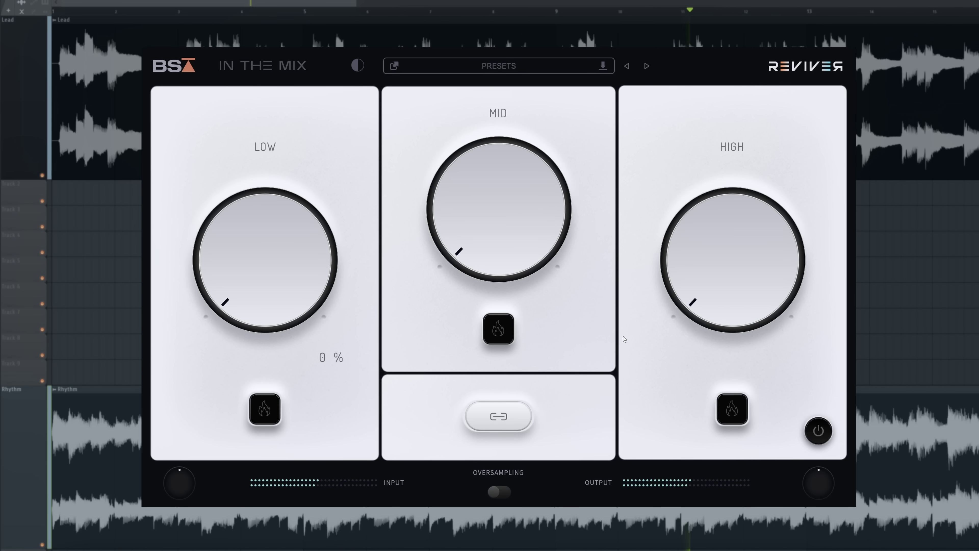
pyautogui.click(817, 432)
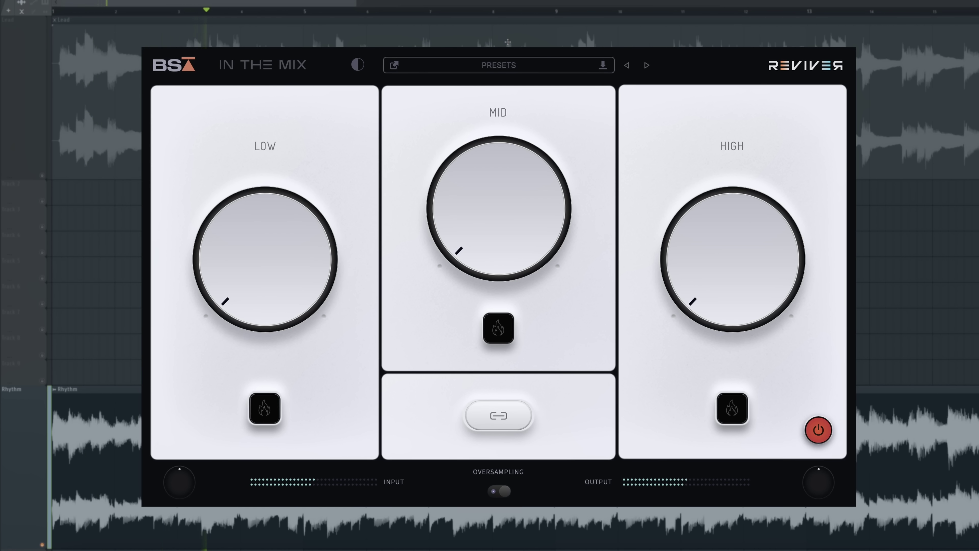
# Load the Acoustic Guitar Clarity and Detail preset and A/B it against the dry sound
pyautogui.click(424, 65)
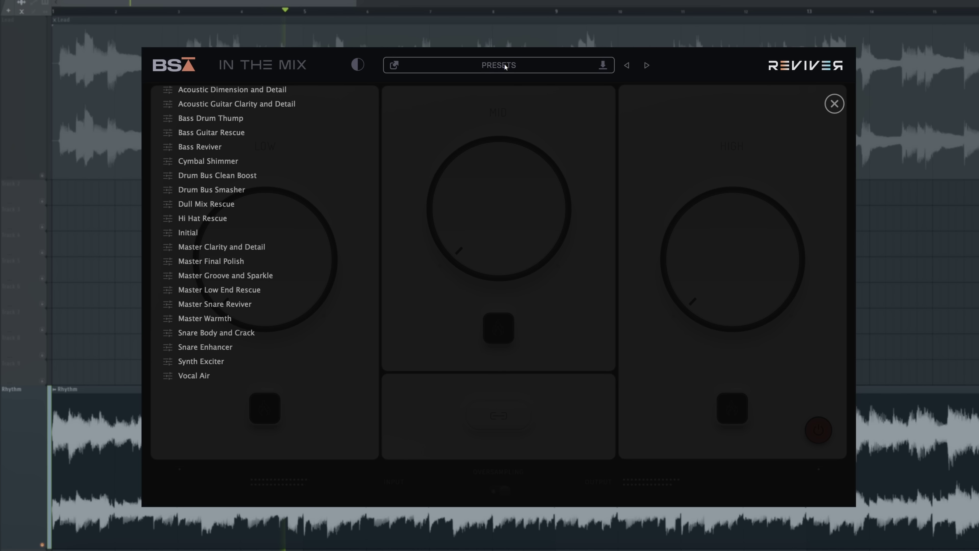
pyautogui.click(272, 105)
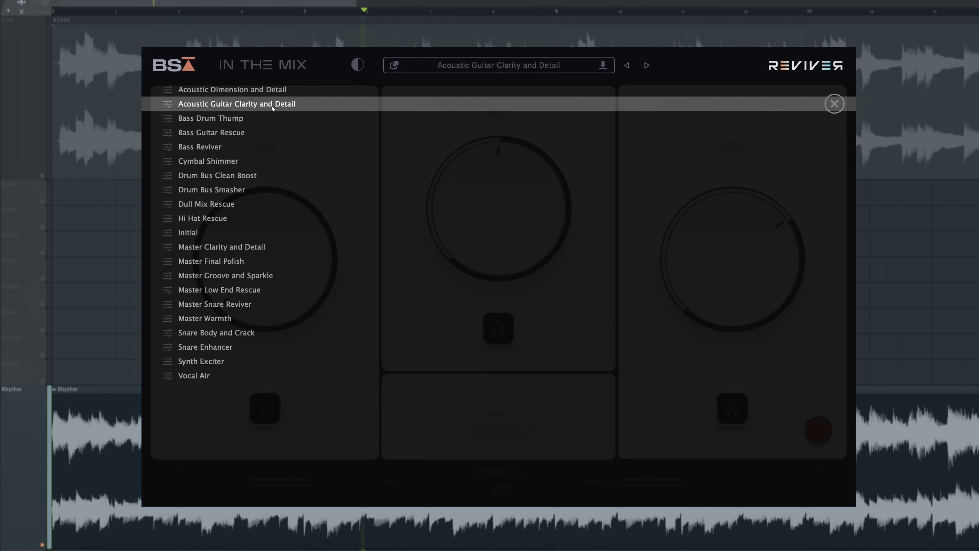
pyautogui.click(834, 104)
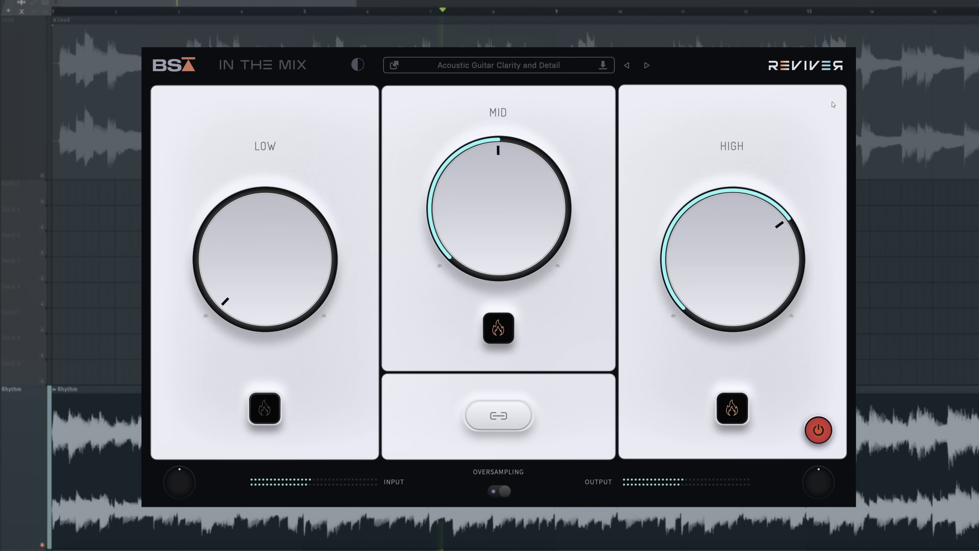
pyautogui.click(817, 436)
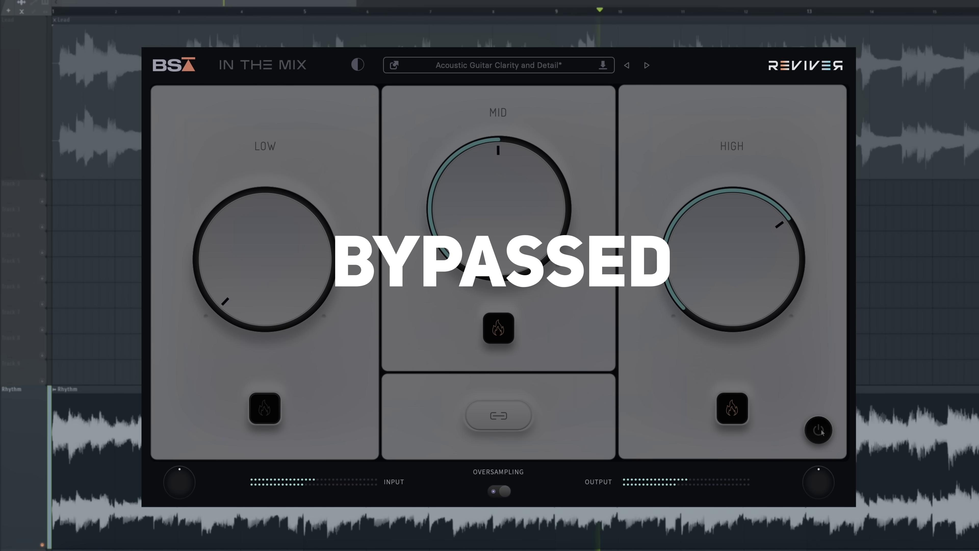
pyautogui.click(818, 431)
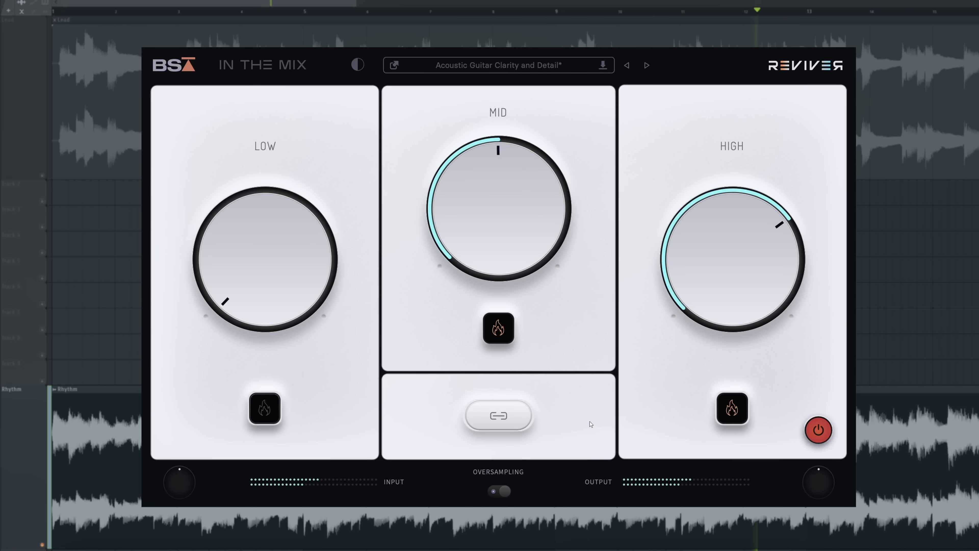
# Lower all three linked bands together to MID about 21 %, then unlink them
pyautogui.click(517, 424)
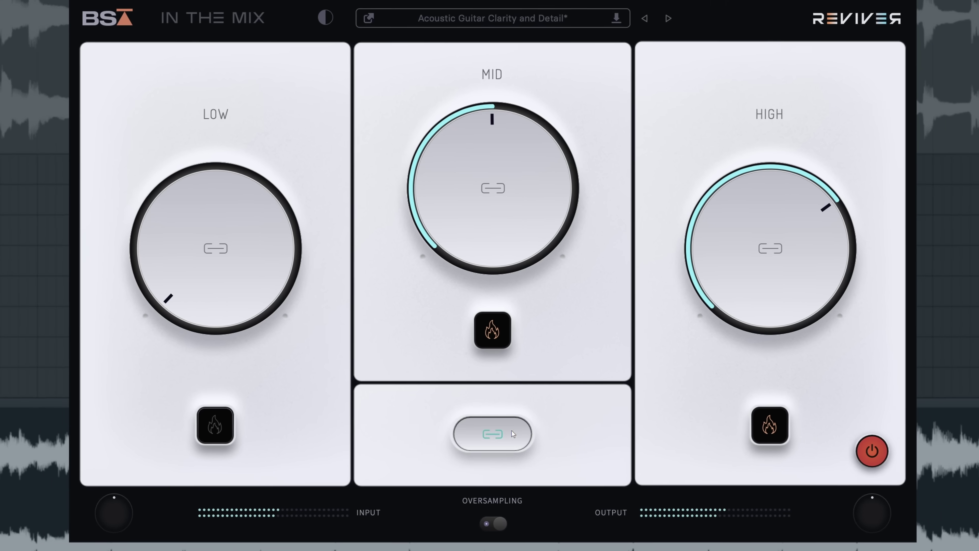
pyautogui.moveTo(519, 181); pyautogui.dragTo(502, 198)
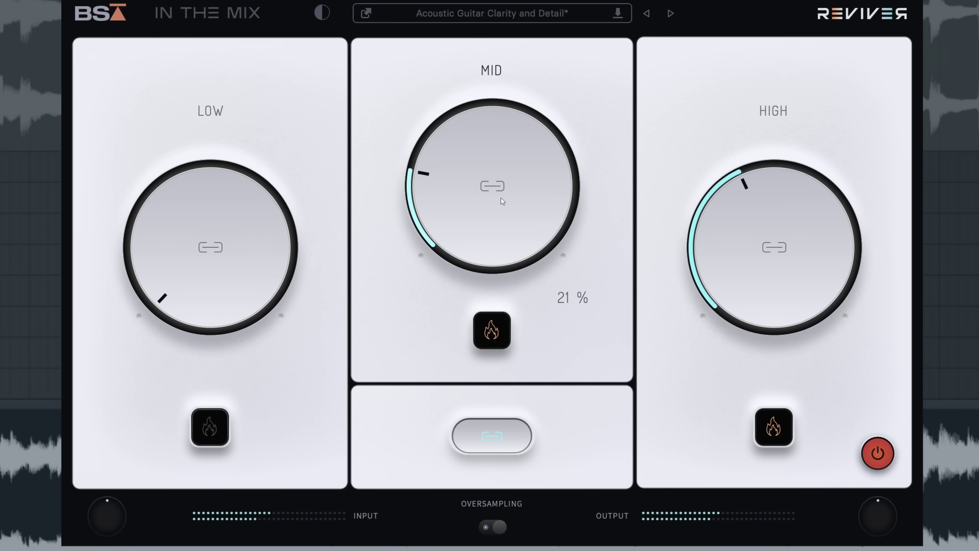
pyautogui.click(499, 436)
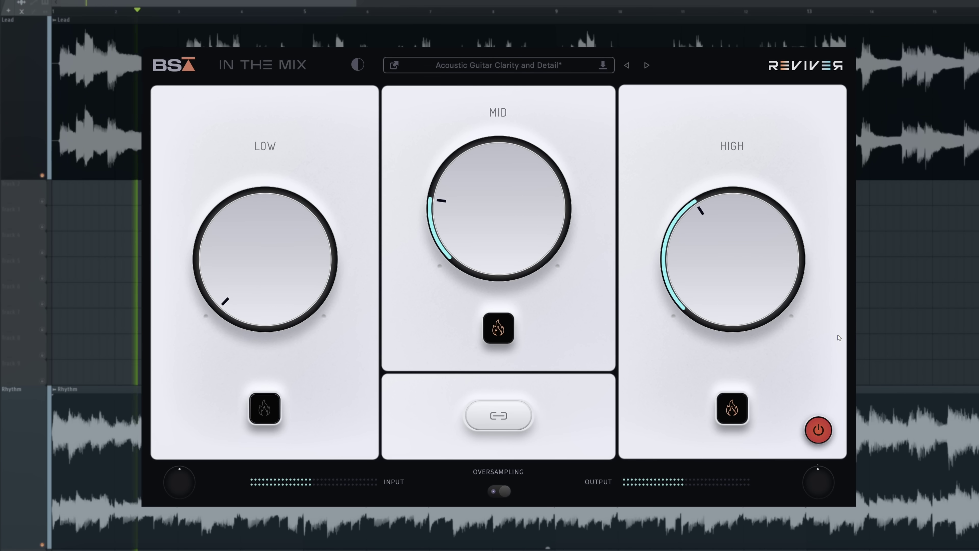
# Compare the effect against the dry guitars twice, then mute the Lead guitar track
pyautogui.click(818, 430)
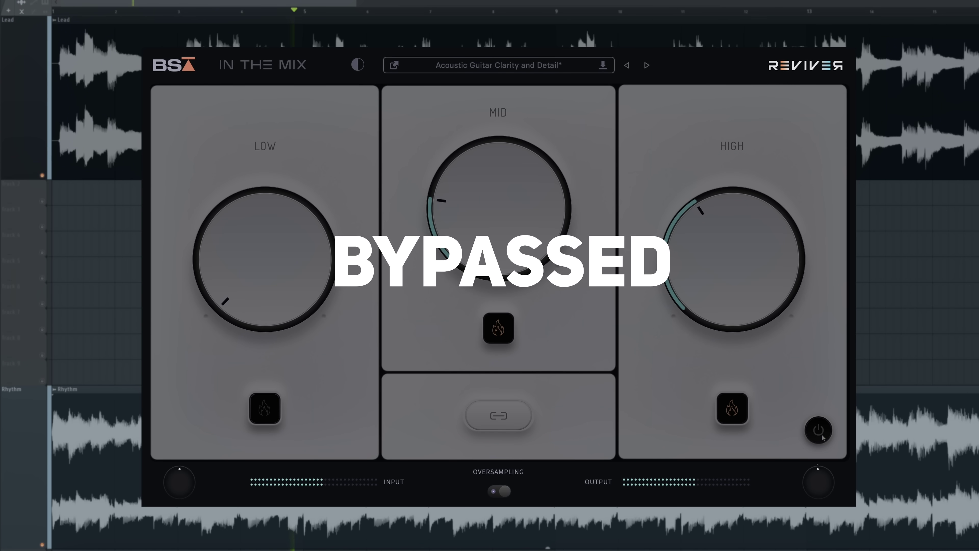
pyautogui.click(823, 437)
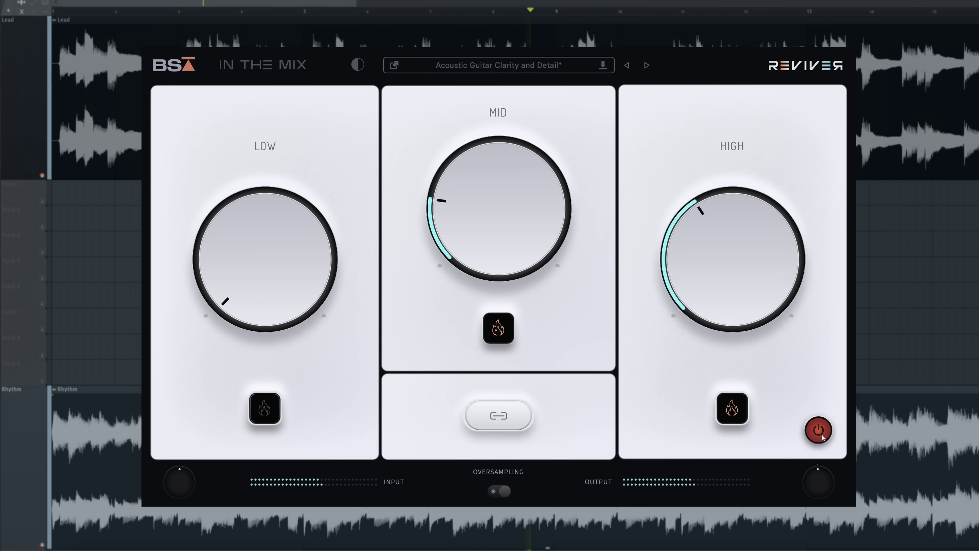
pyautogui.click(819, 430)
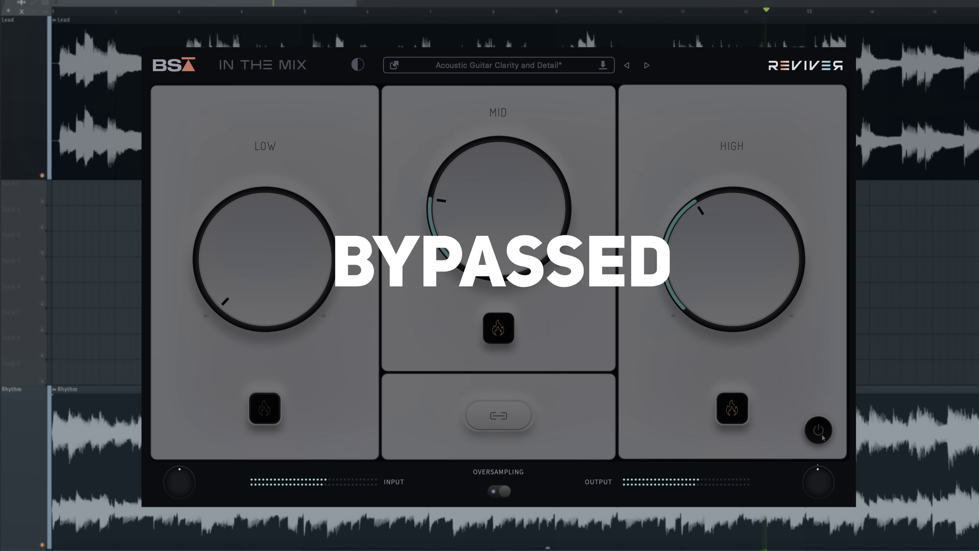
pyautogui.click(822, 434)
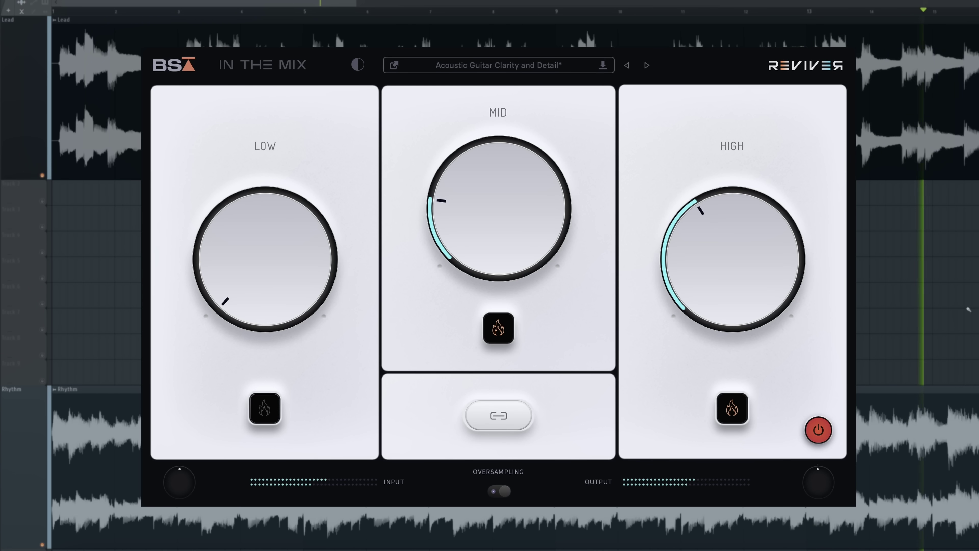
pyautogui.click(42, 176)
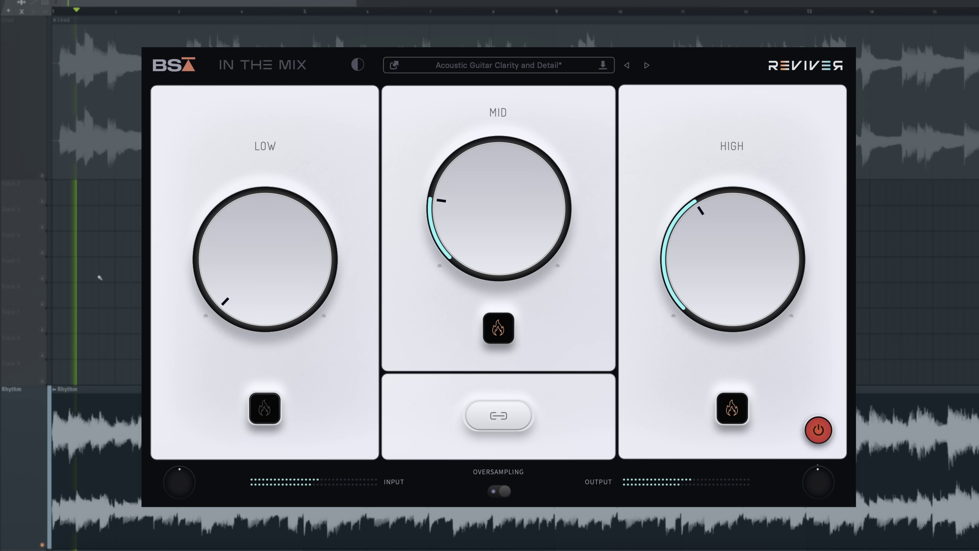